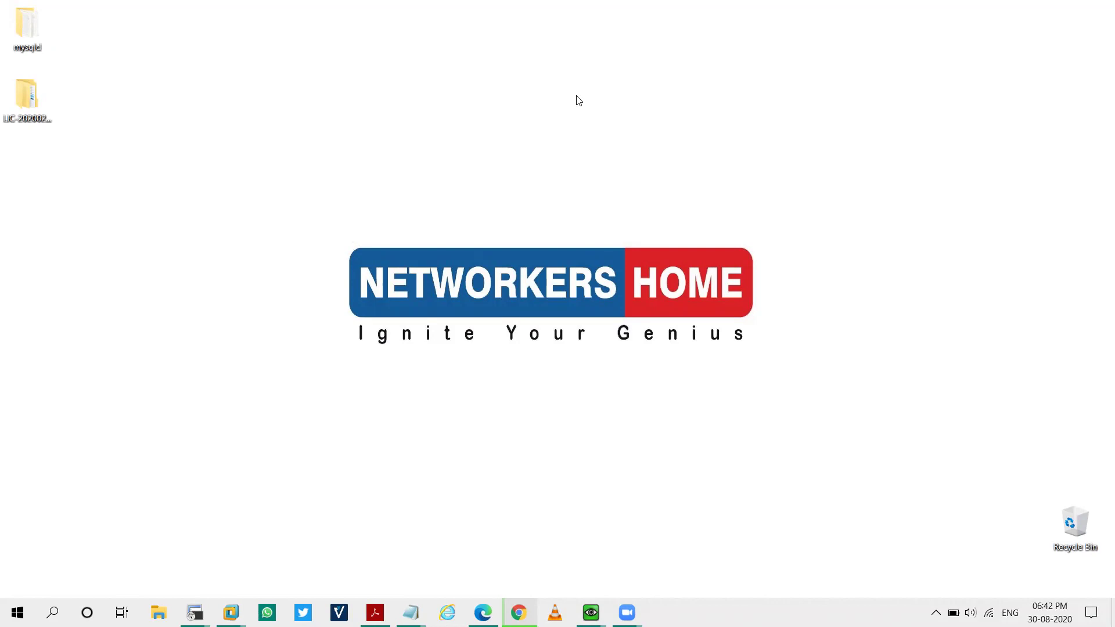
Return to the EVE topology and select the Admin_pc node with its .1 label
{"action": "left_click", "coordinate": [486, 612]}
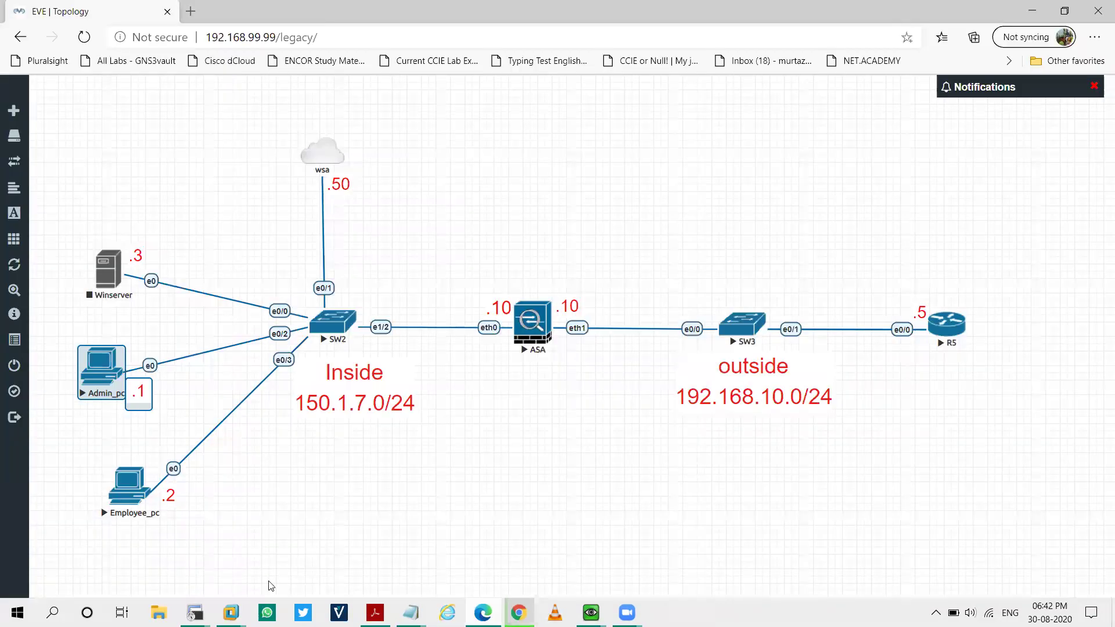
{"action": "left_click", "coordinate": [343, 511]}
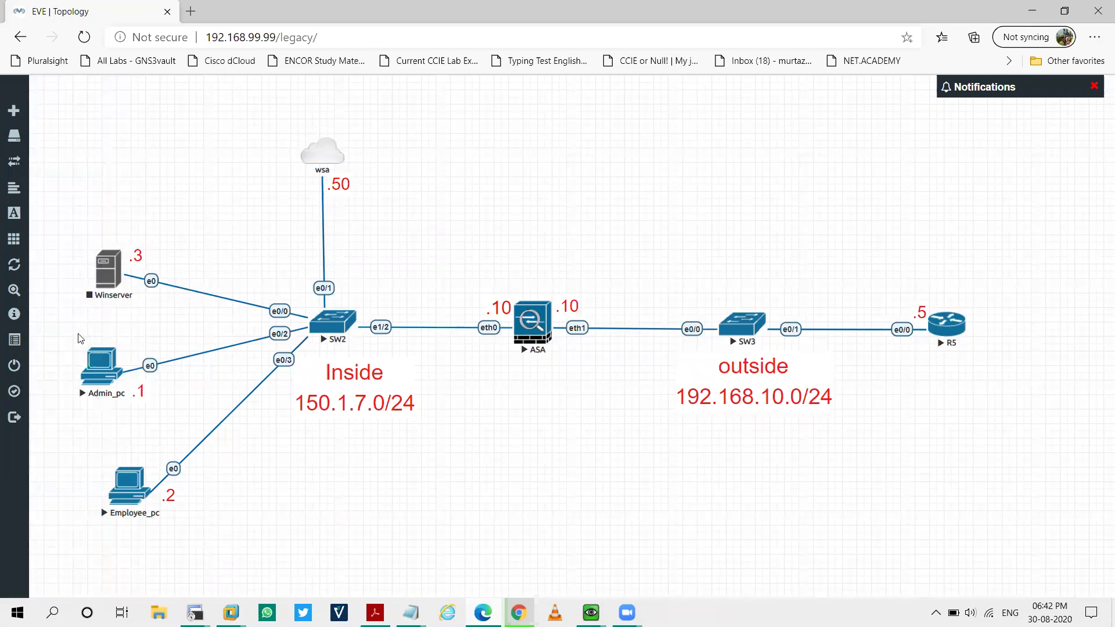
{"action": "left_click_drag", "start_coordinate": [81, 338], "coordinate": [158, 410]}
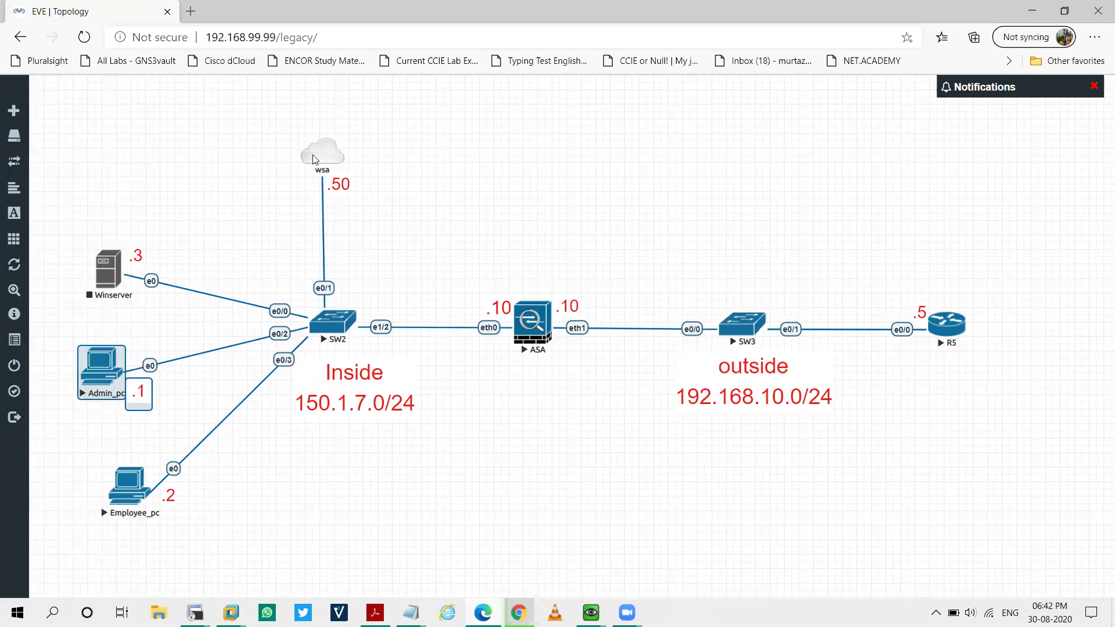
{"action": "left_click", "coordinate": [113, 424]}
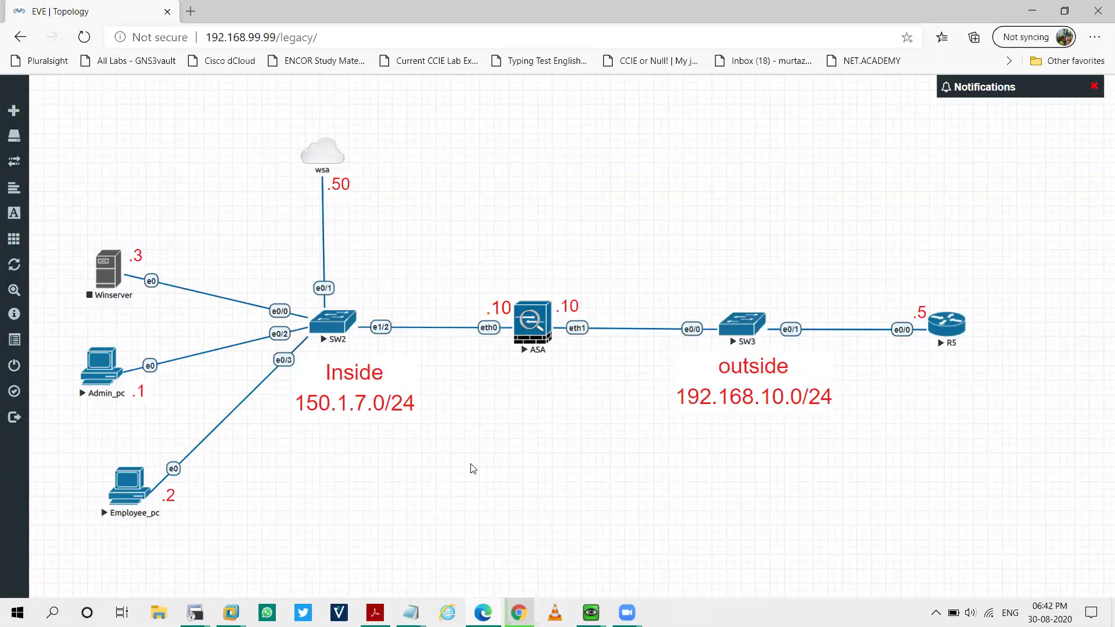
Bring the Admin_pc QEMU console forward and log in to Windows 7 with its password
{"action": "mouse_move", "coordinate": [582, 609]}
{"action": "left_click", "coordinate": [550, 572]}
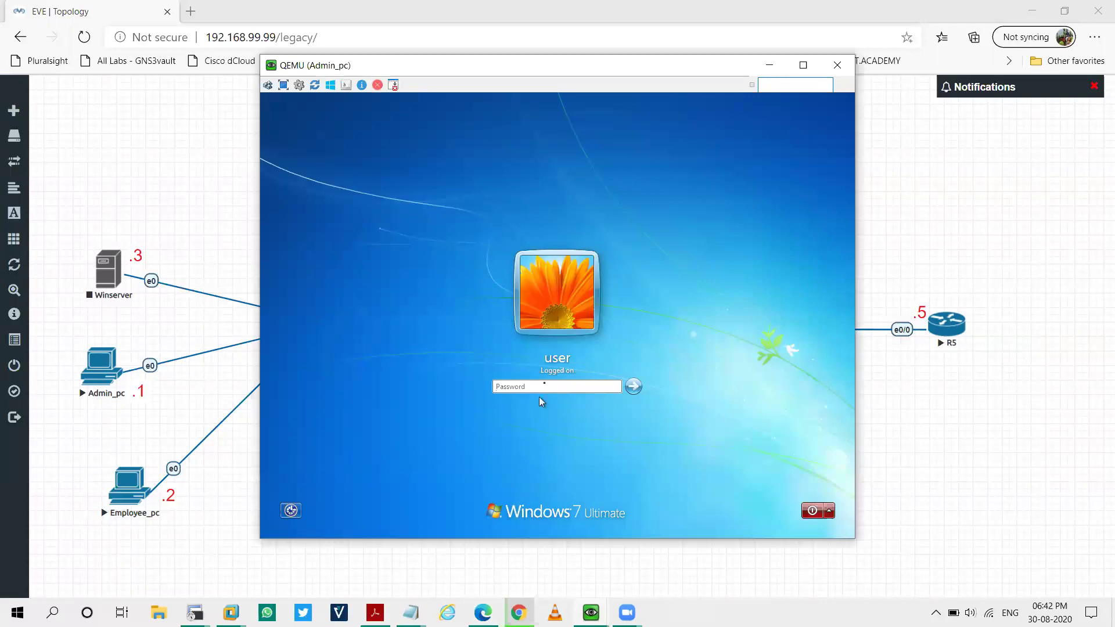
{"action": "type", "text": "1234567"}
{"action": "key", "text": "Return"}
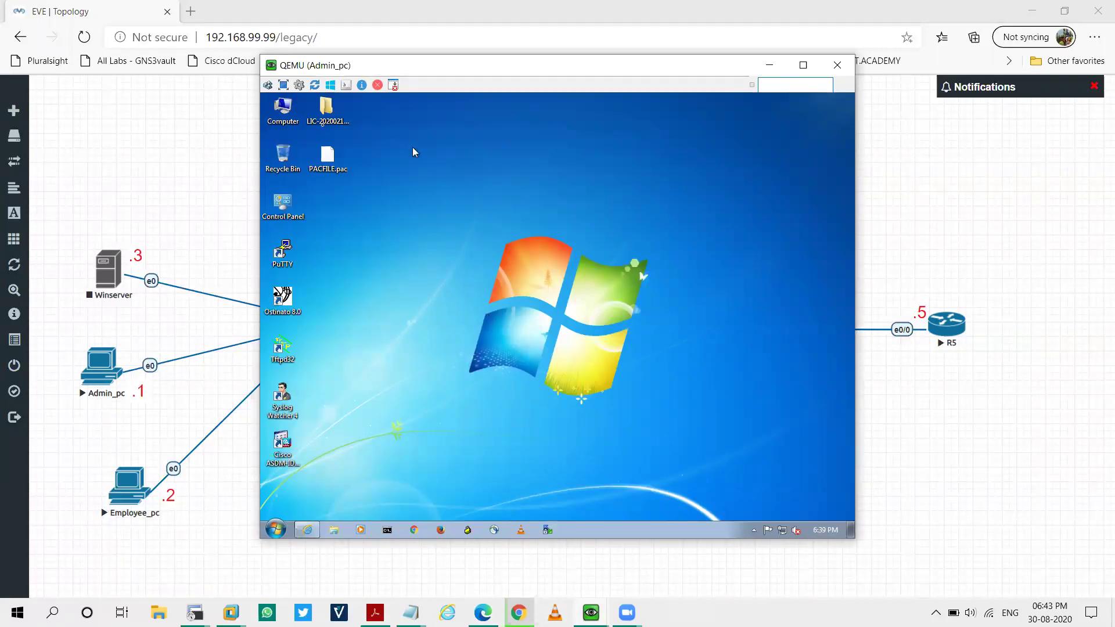
Hide the console and browser, then launch Remote Desktop Connection from the Start search
{"action": "left_click", "coordinate": [769, 65]}
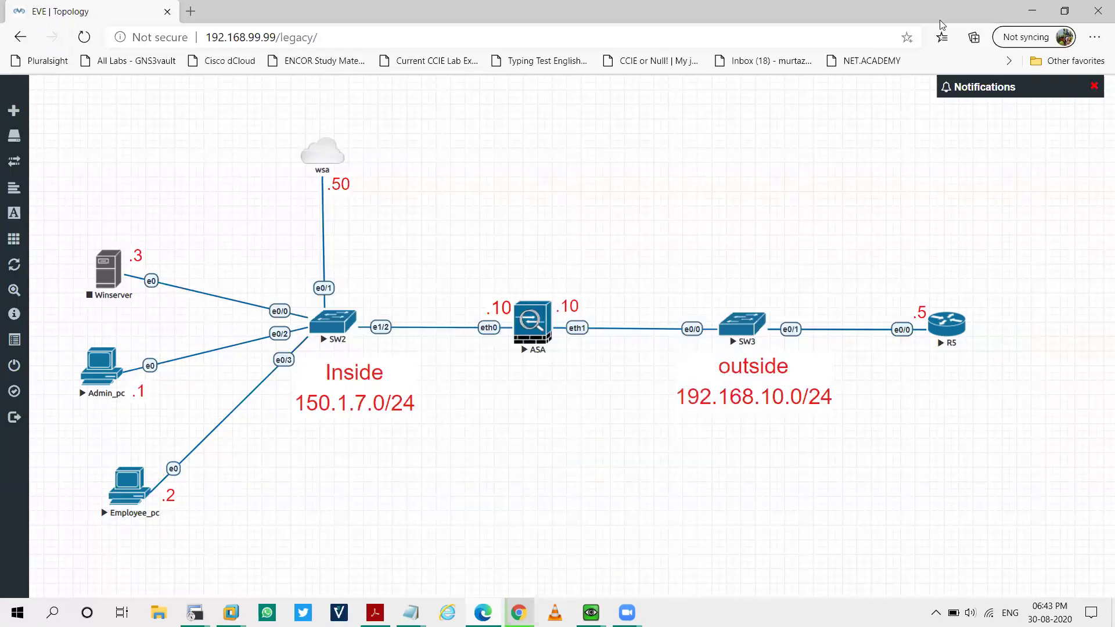
{"action": "left_click", "coordinate": [1031, 11]}
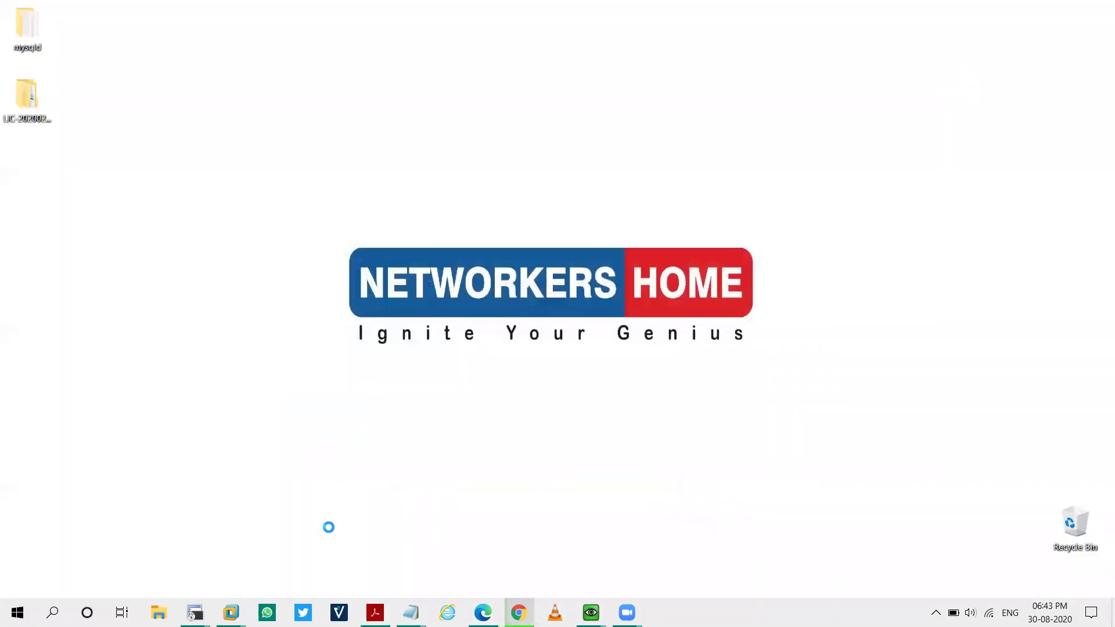
{"action": "key", "text": "super"}
{"action": "type", "text": "re,o"}
{"action": "key", "text": "Return"}
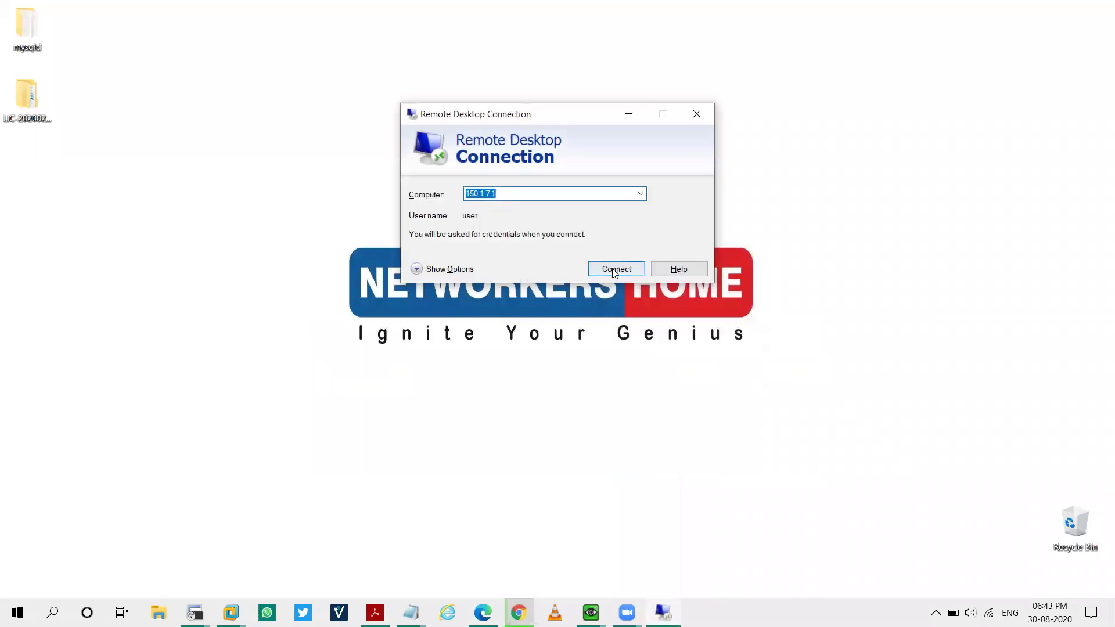
Connect to 150.1.7.1 and sign in with the remote account password
{"action": "key", "text": "Return"}
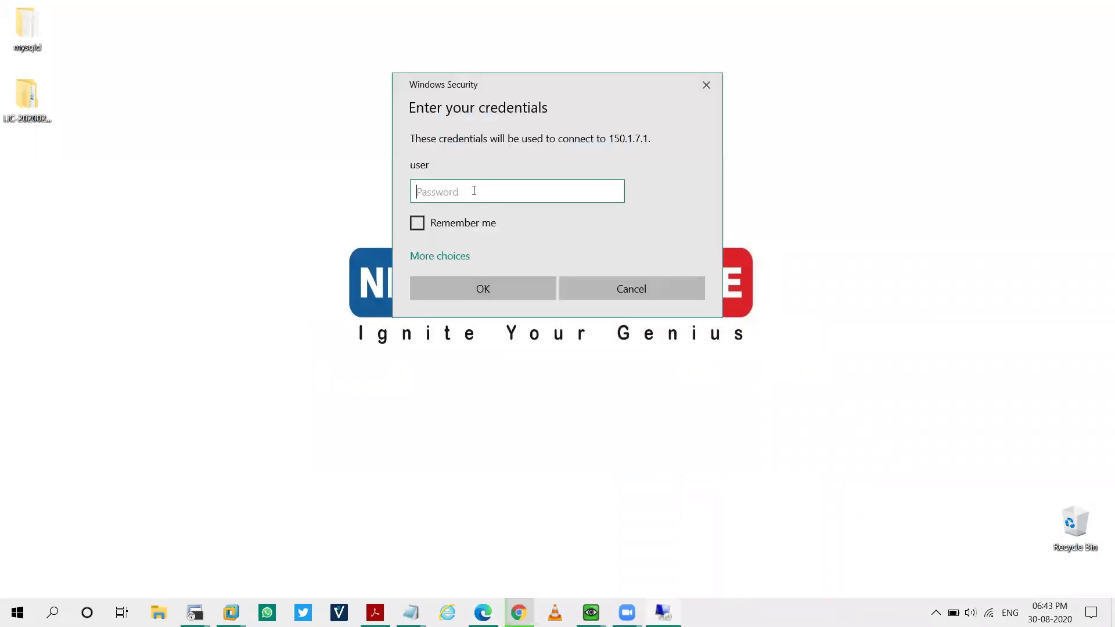
{"action": "key", "text": "Caps_Lock"}
{"action": "type", "text": "C"}
{"action": "key", "text": "Caps_Lock"}
{"action": "type", "text": "dac123"}
{"action": "key", "text": "Return"}
{"action": "key", "text": "Return"}
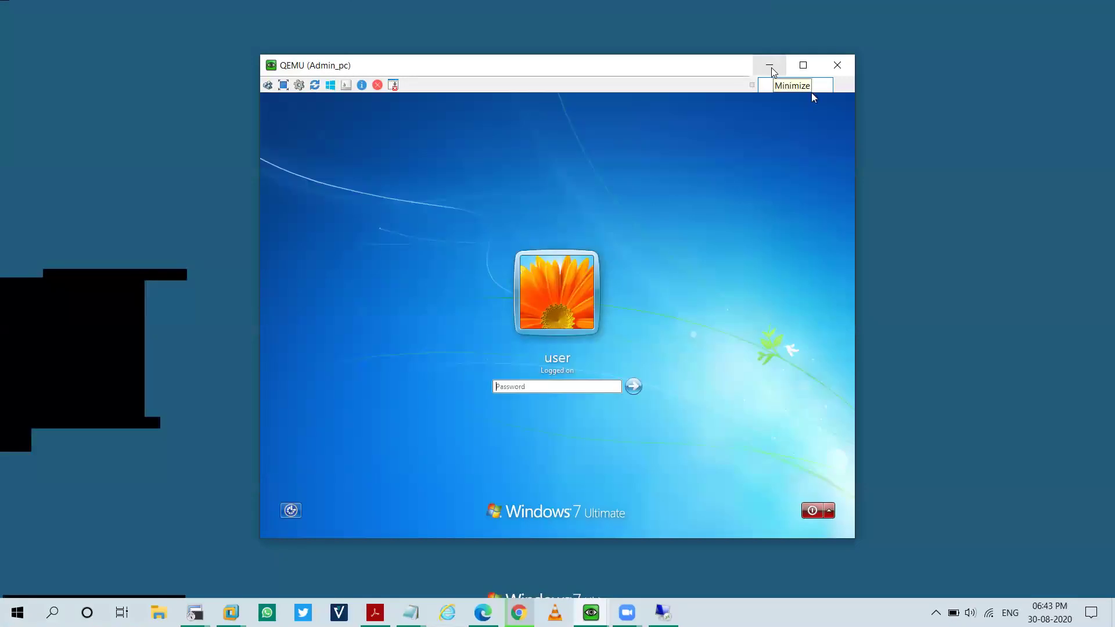
Launch Internet Explorer and load the appliance web interface at 150.1.7.50
{"action": "left_click", "coordinate": [771, 69]}
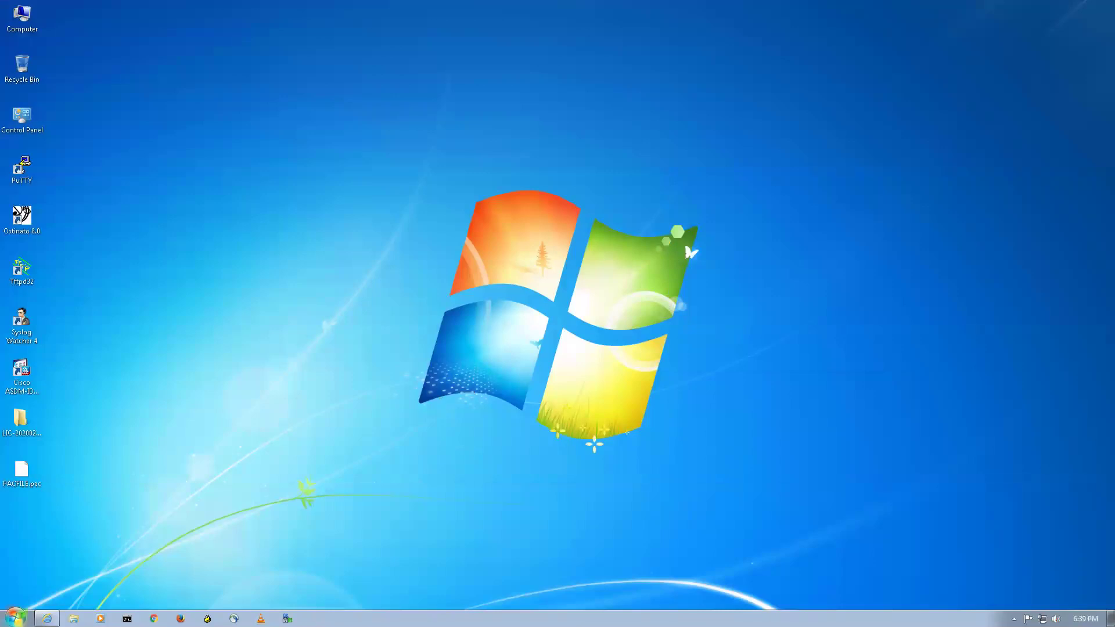
{"action": "right_click", "coordinate": [47, 618]}
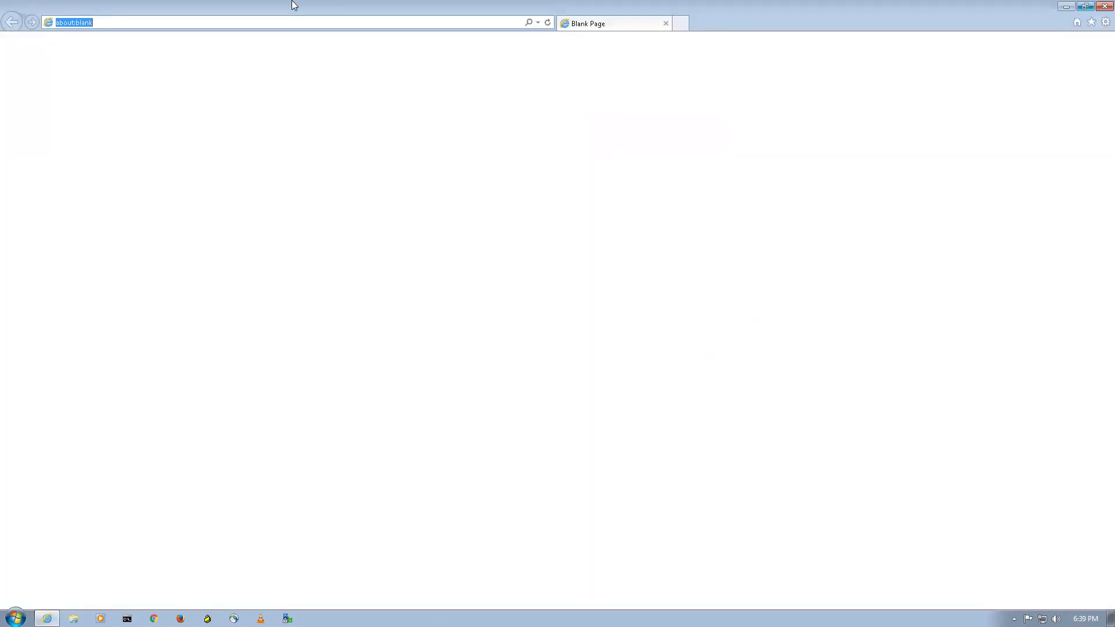
{"action": "type", "text": "htt"}
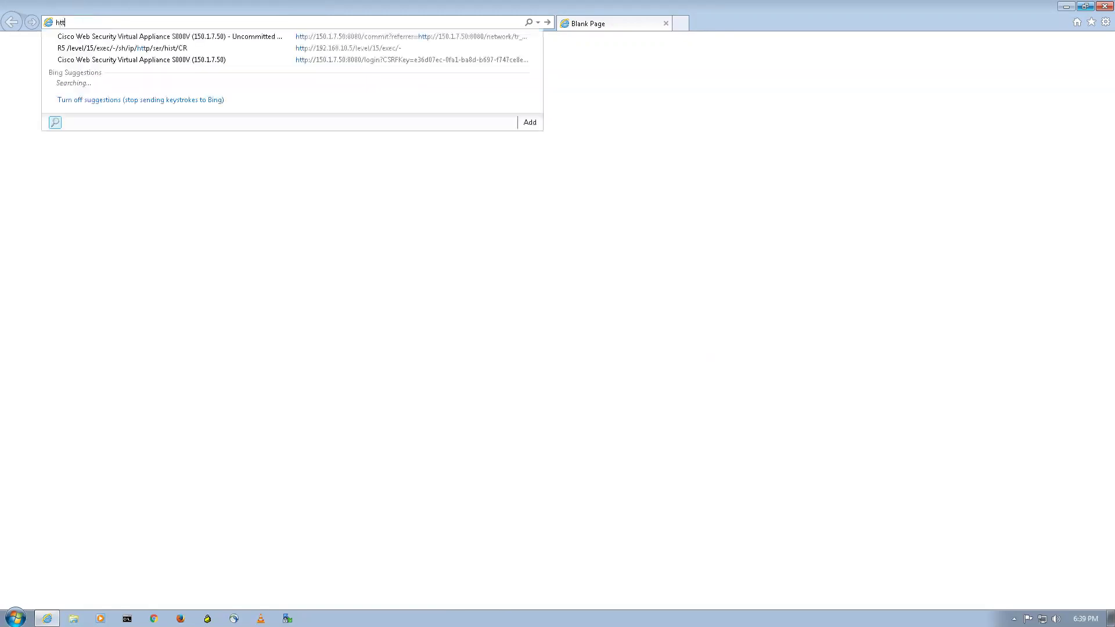
{"action": "type", "text": "p\"//150.1.7.5"}
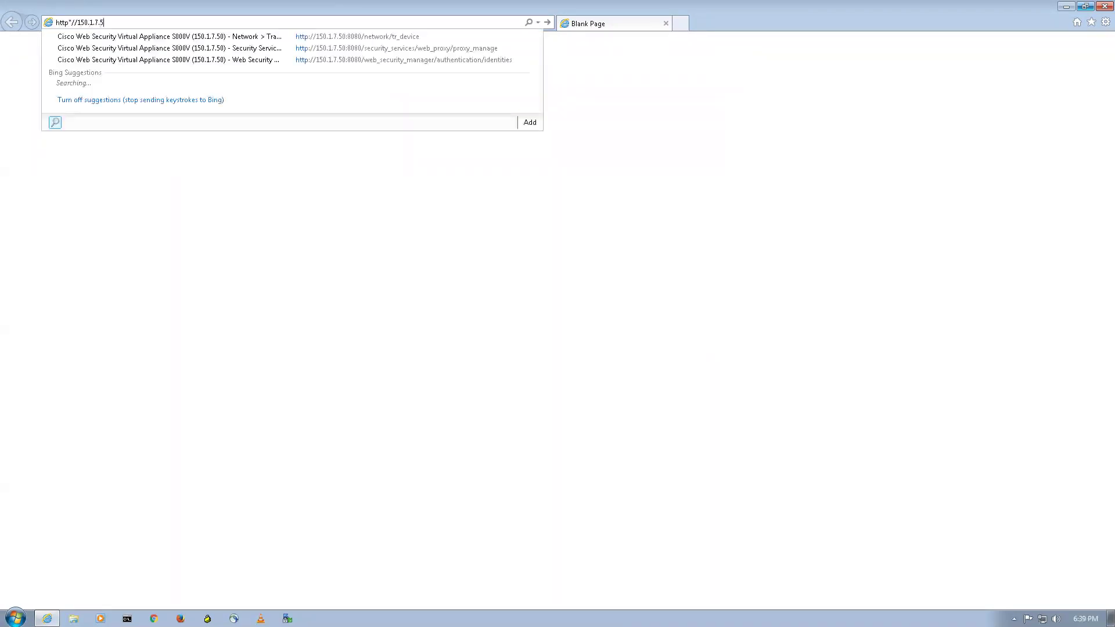
{"action": "type", "text": "0:8080"}
{"action": "key", "text": "Return"}
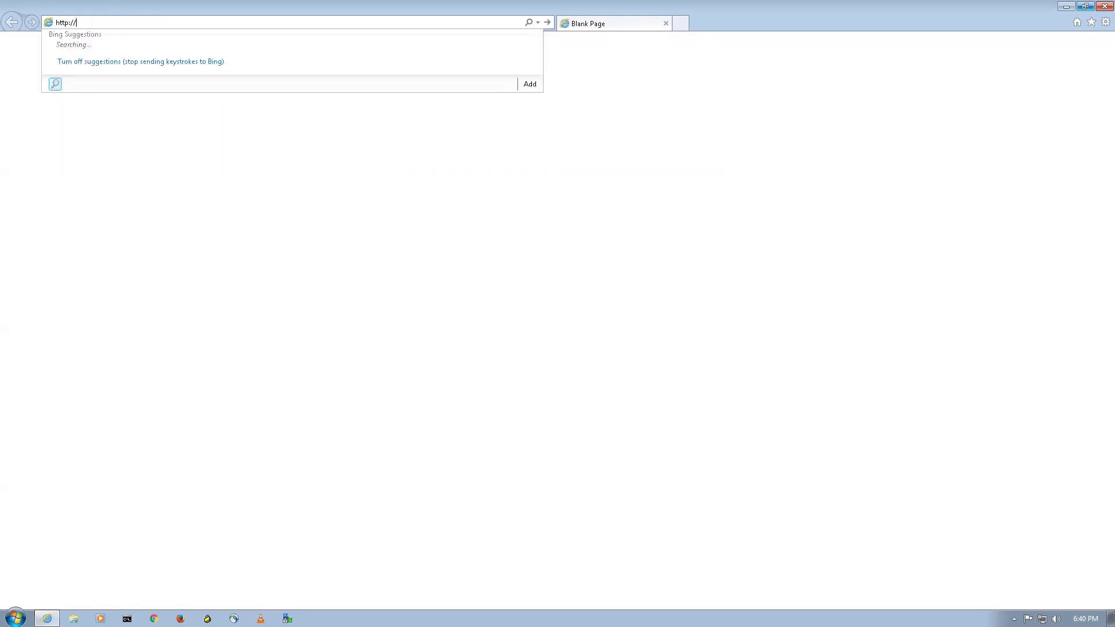
{"action": "type", "text": "50.1.7.50"}
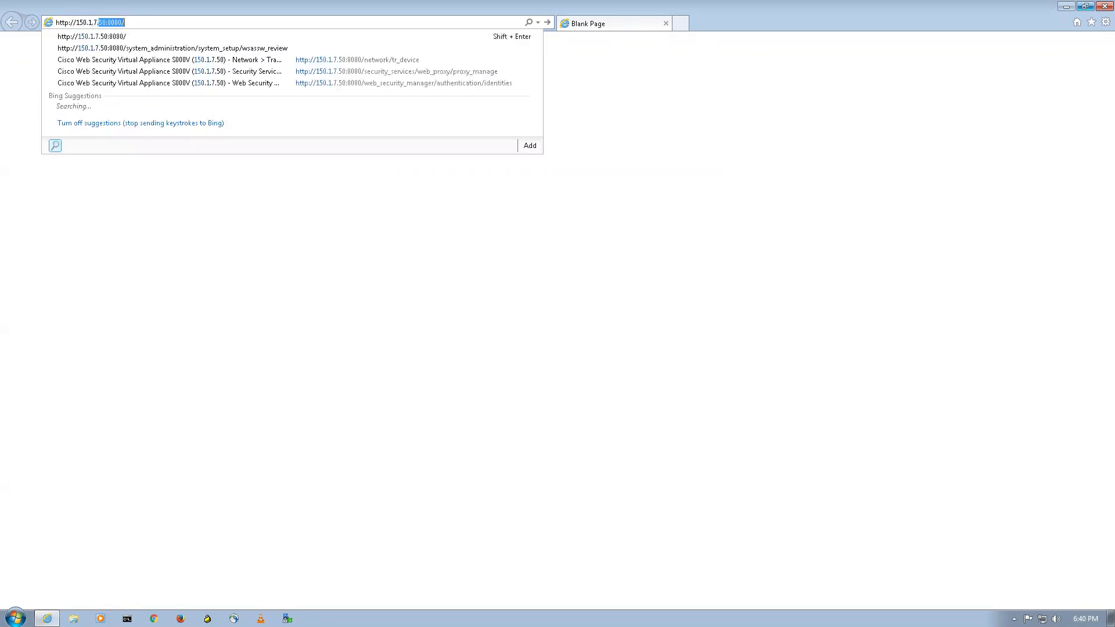
{"action": "type", "text": ":"}
{"action": "key", "text": "Delete"}
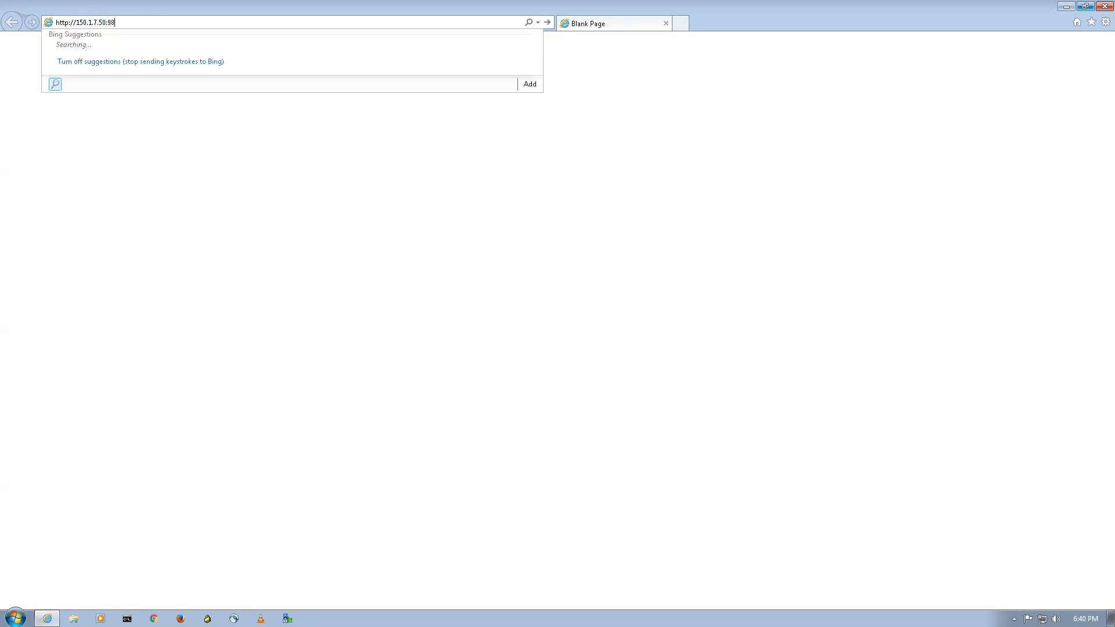
{"action": "type", "text": "9090"}
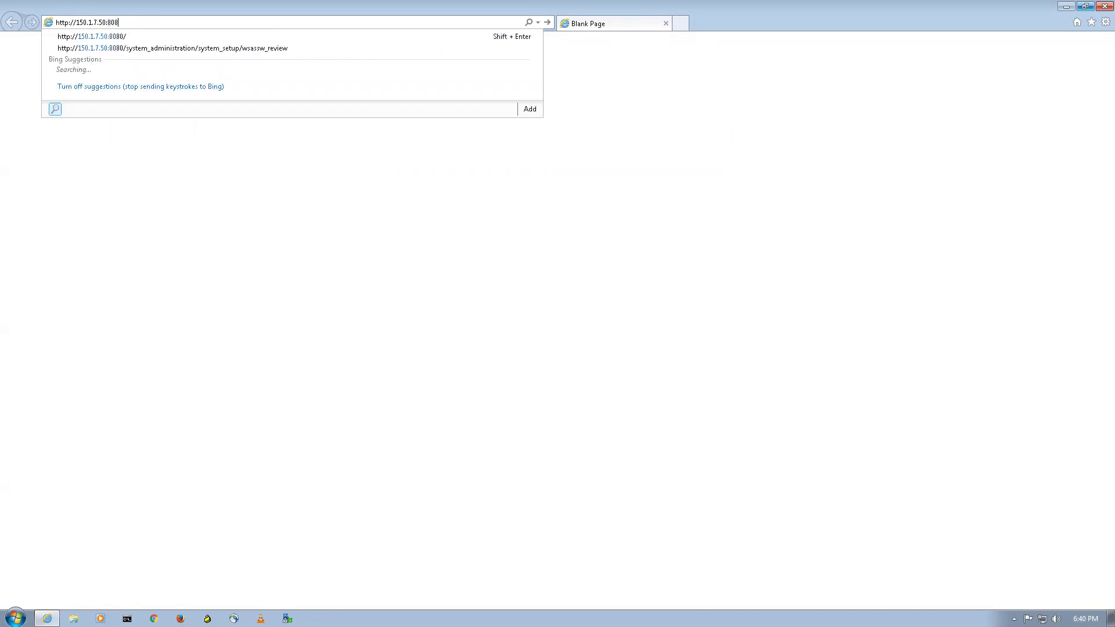
{"action": "key", "text": "Return"}
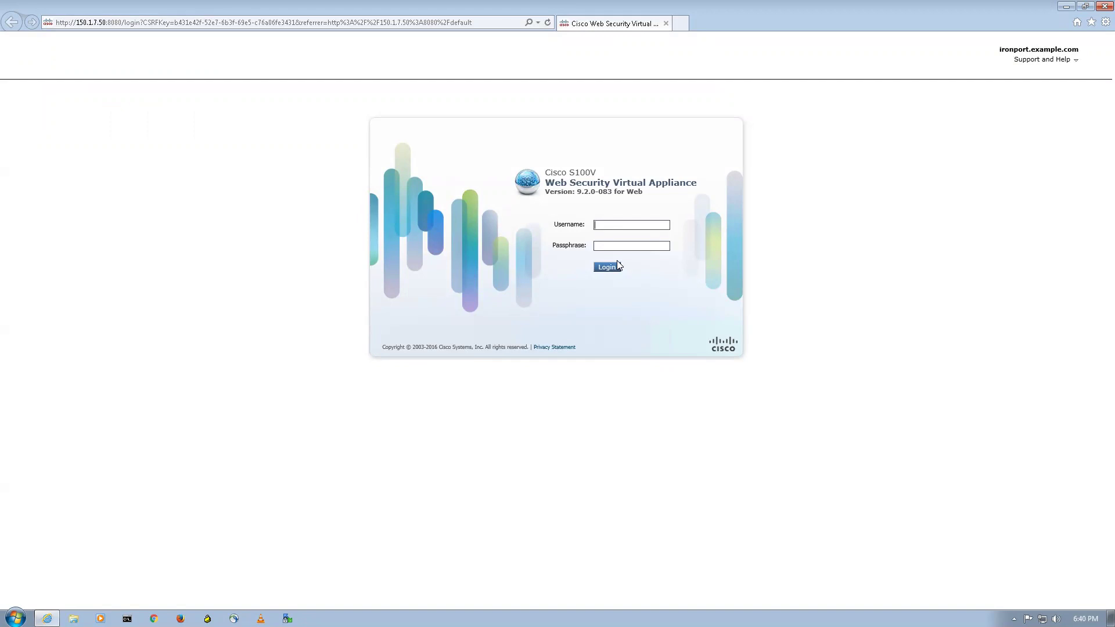
Log in to the WSA as admin, maximize the browser, and open System Setup Wizard
{"action": "type", "text": "adm*"}
{"action": "key", "text": "Return"}
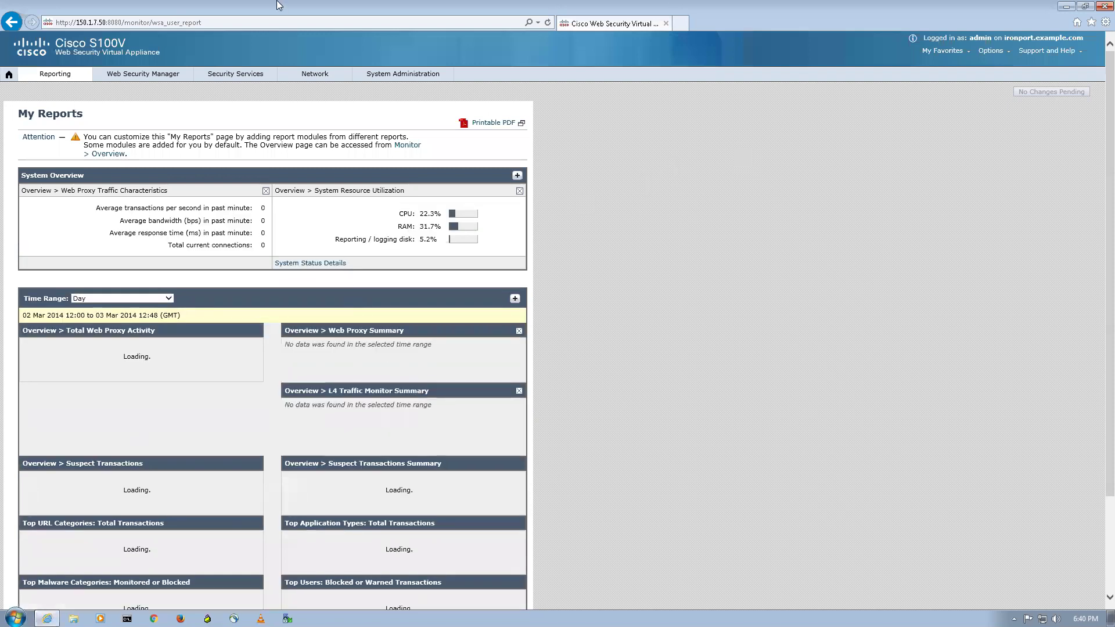
{"action": "double_click", "coordinate": [513, 5]}
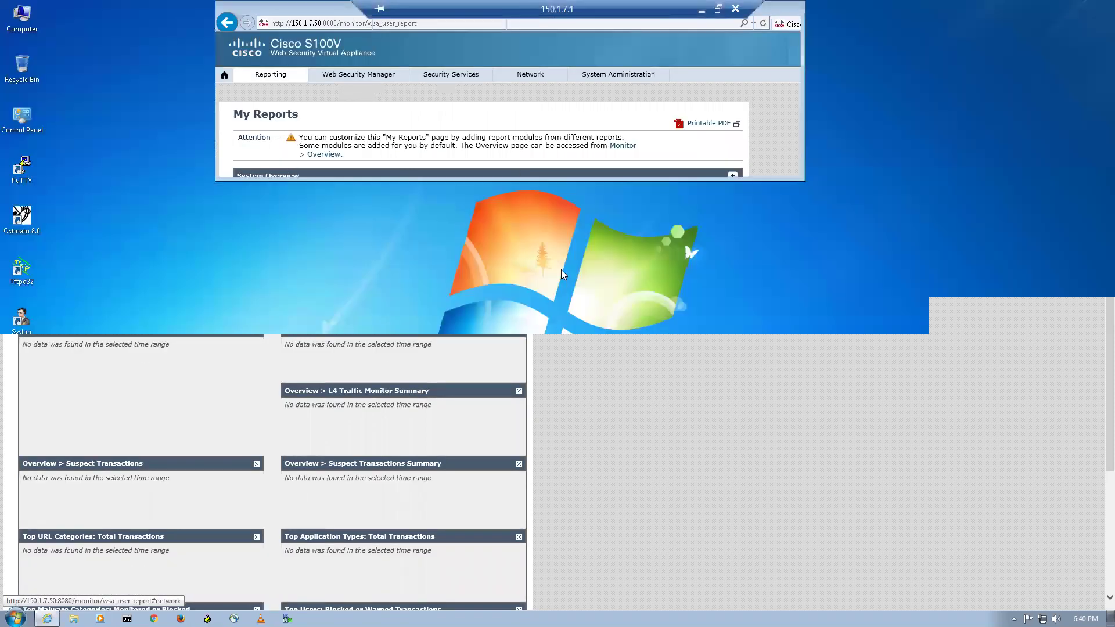
{"action": "left_click", "coordinate": [771, 6]}
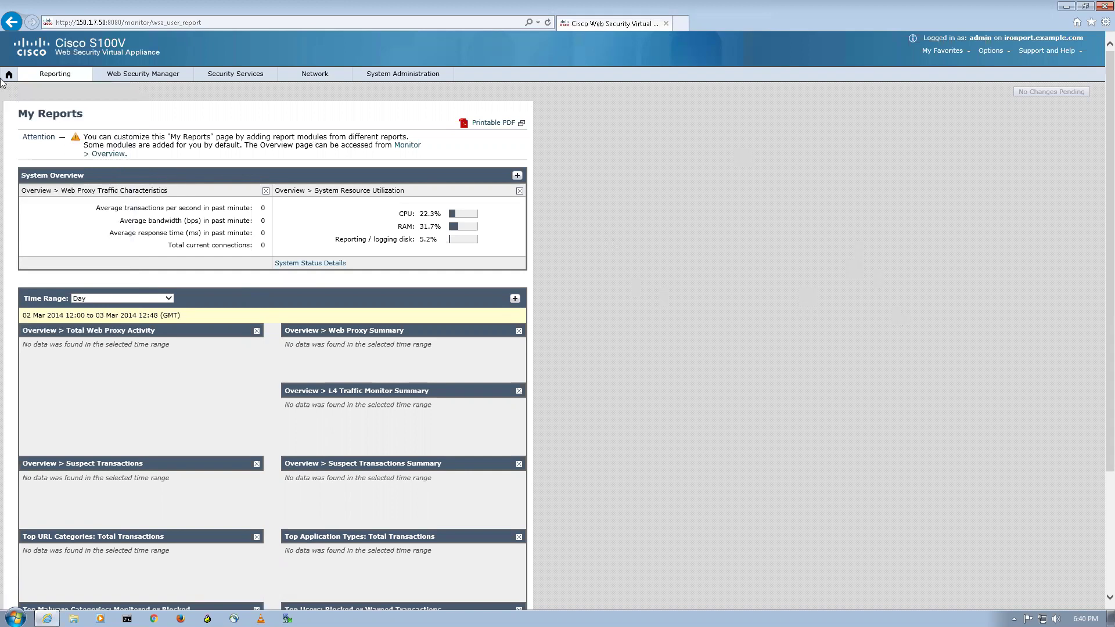
{"action": "mouse_move", "coordinate": [400, 80]}
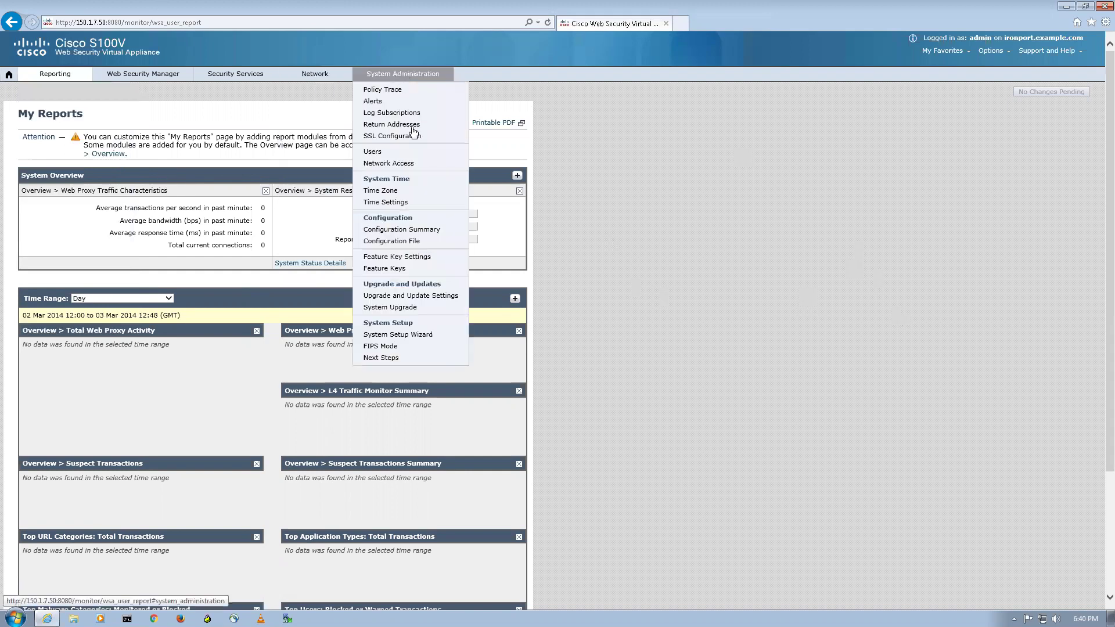
{"action": "left_click", "coordinate": [388, 334]}
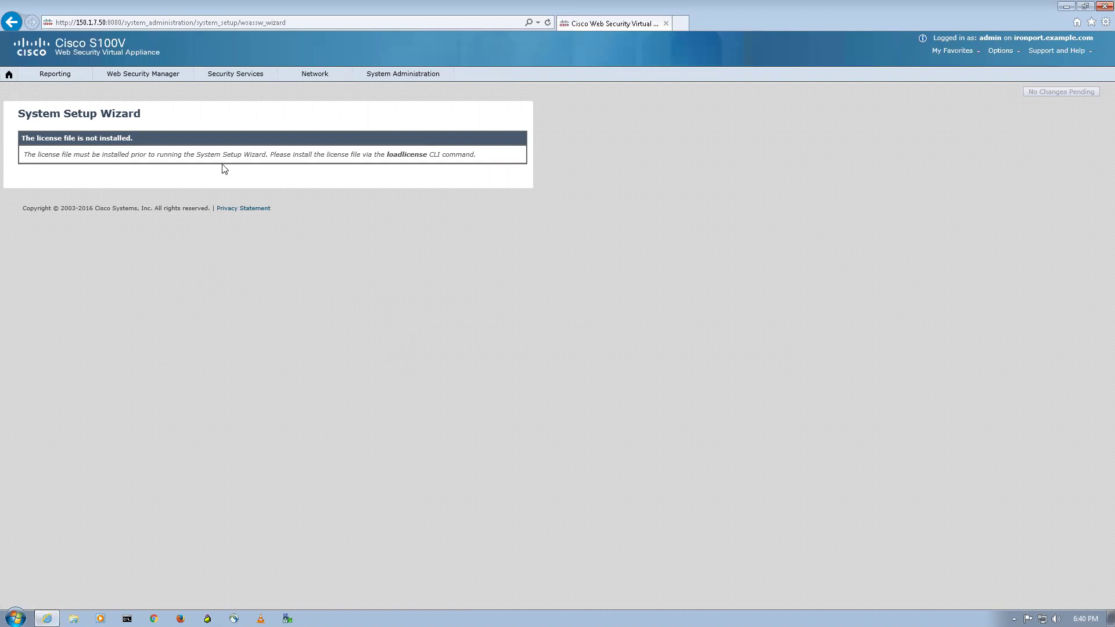
Open a PuTTY SSH session to 150.1.7.50, accept the host key, and enter login admin
{"action": "left_click", "coordinate": [1066, 6]}
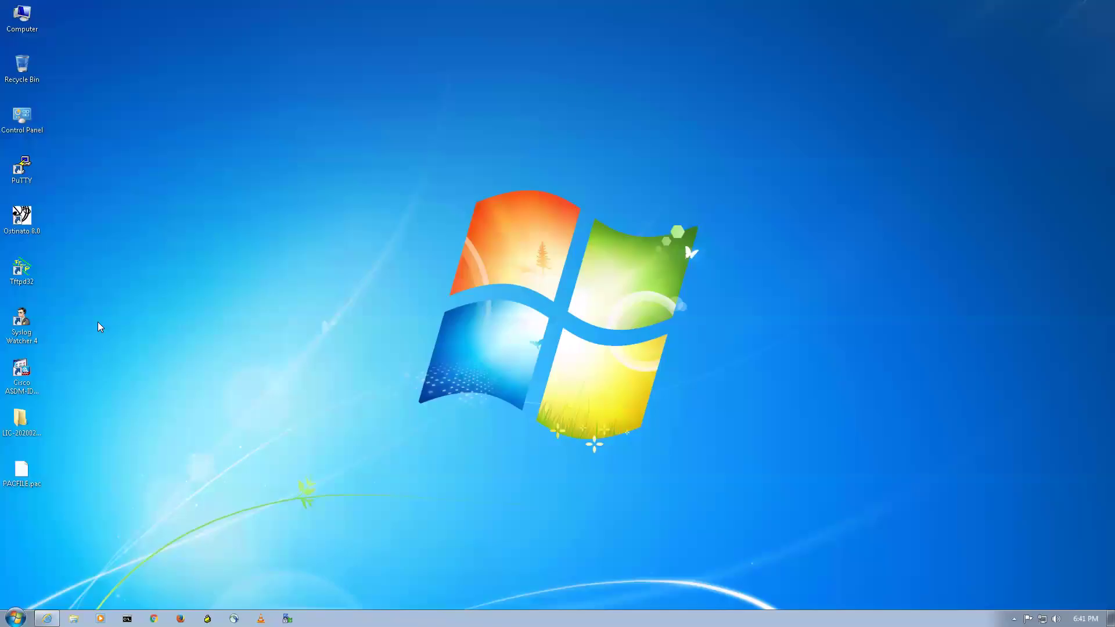
{"action": "double_click", "coordinate": [23, 170]}
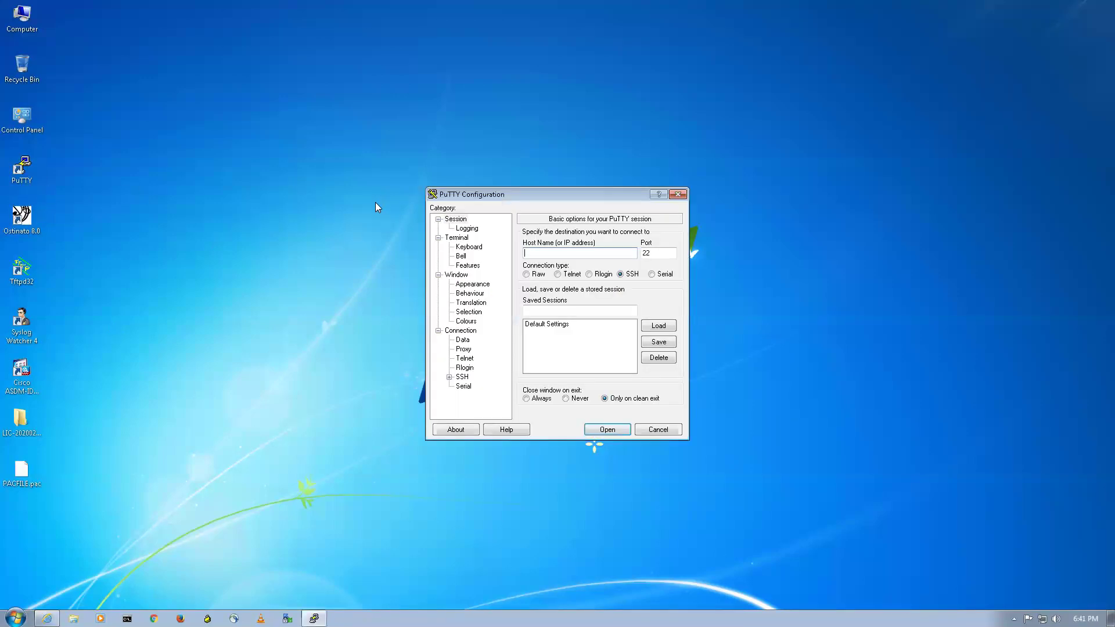
{"action": "type", "text": "150.1.7.50"}
{"action": "left_click", "coordinate": [606, 429]}
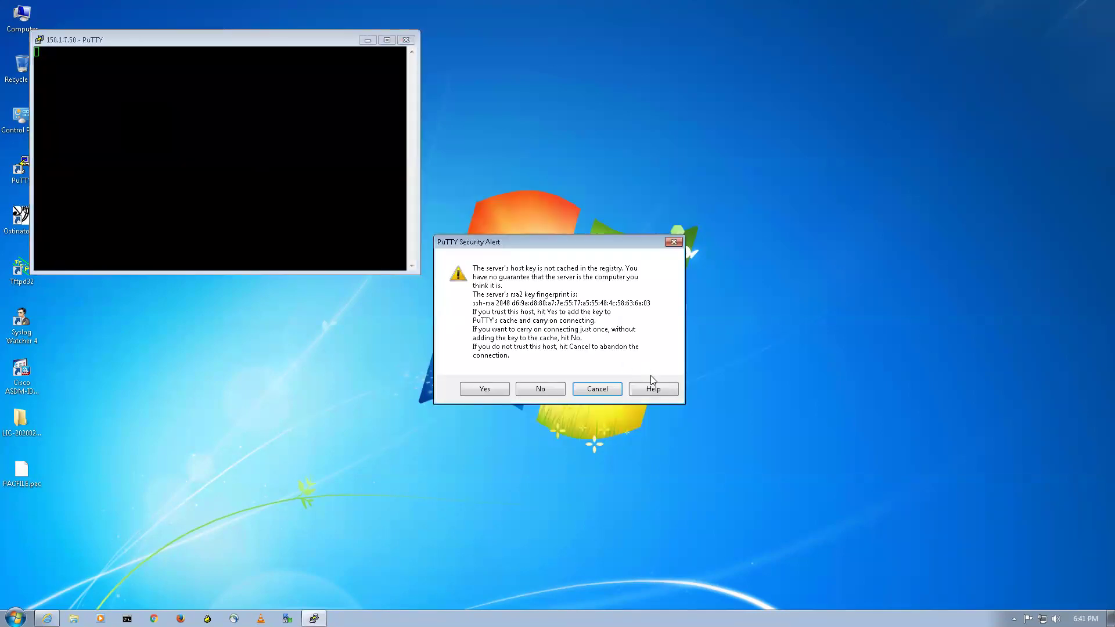
{"action": "left_click", "coordinate": [484, 388]}
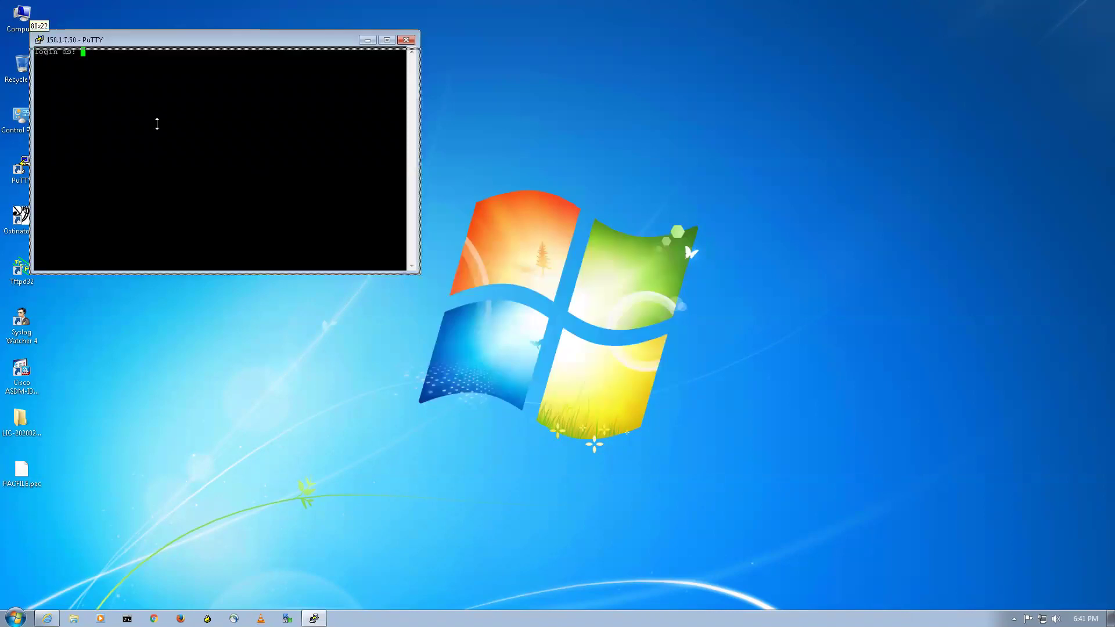
{"action": "left_click_drag", "start_coordinate": [157, 124], "coordinate": [161, 124]}
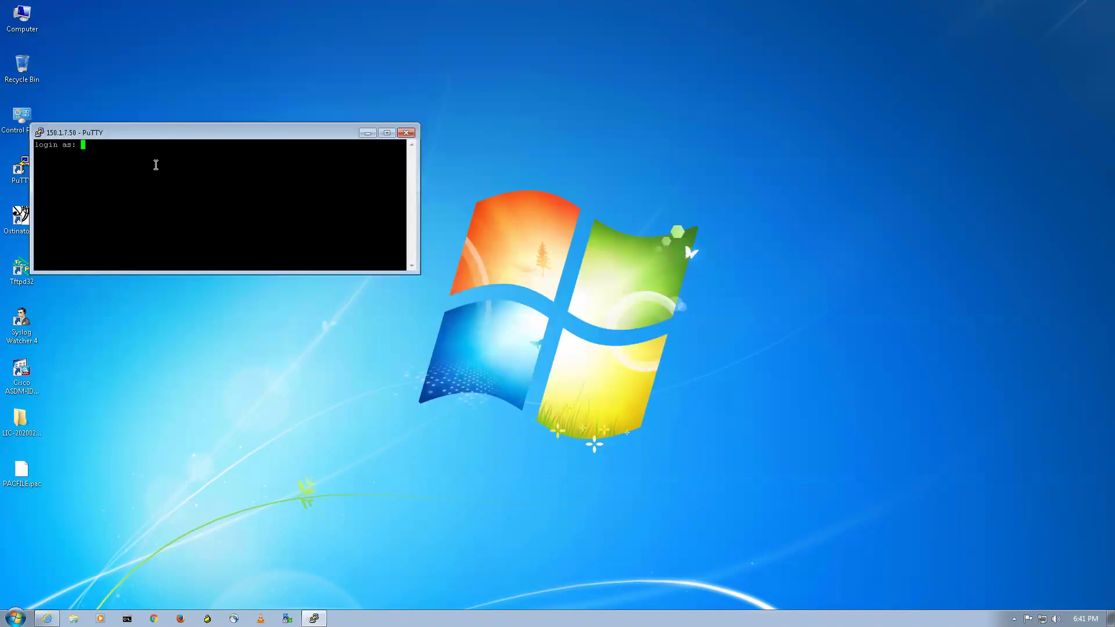
{"action": "type", "text": "admin"}
{"action": "key", "text": "Return"}
Change the session font to Courier New Bold 18, then submit the password
{"action": "right_click", "coordinate": [258, 132]}
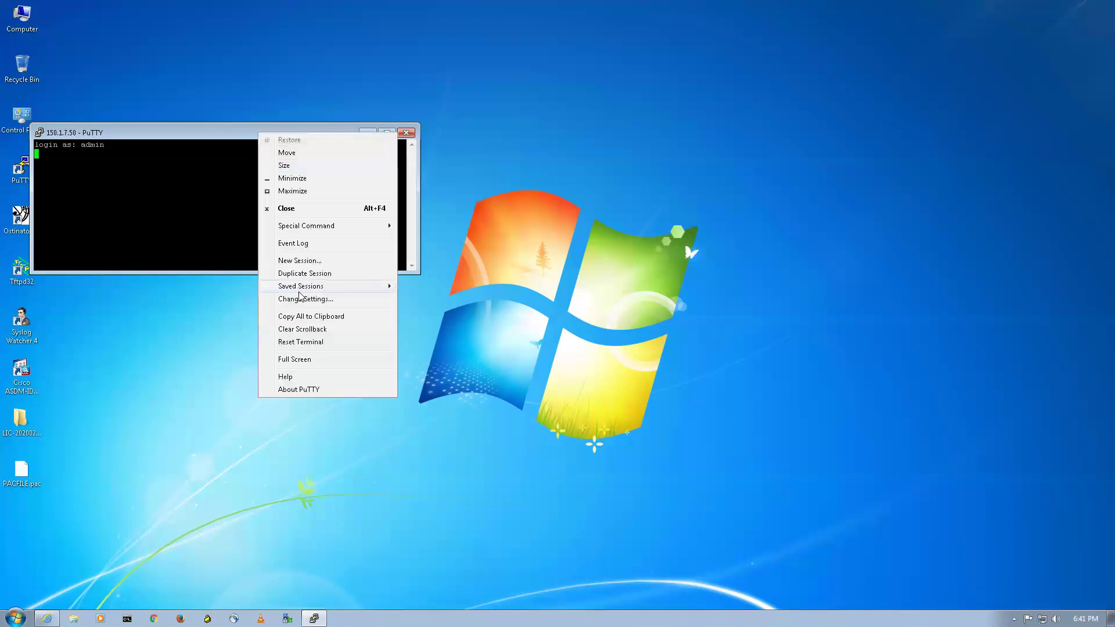
{"action": "left_click", "coordinate": [320, 300]}
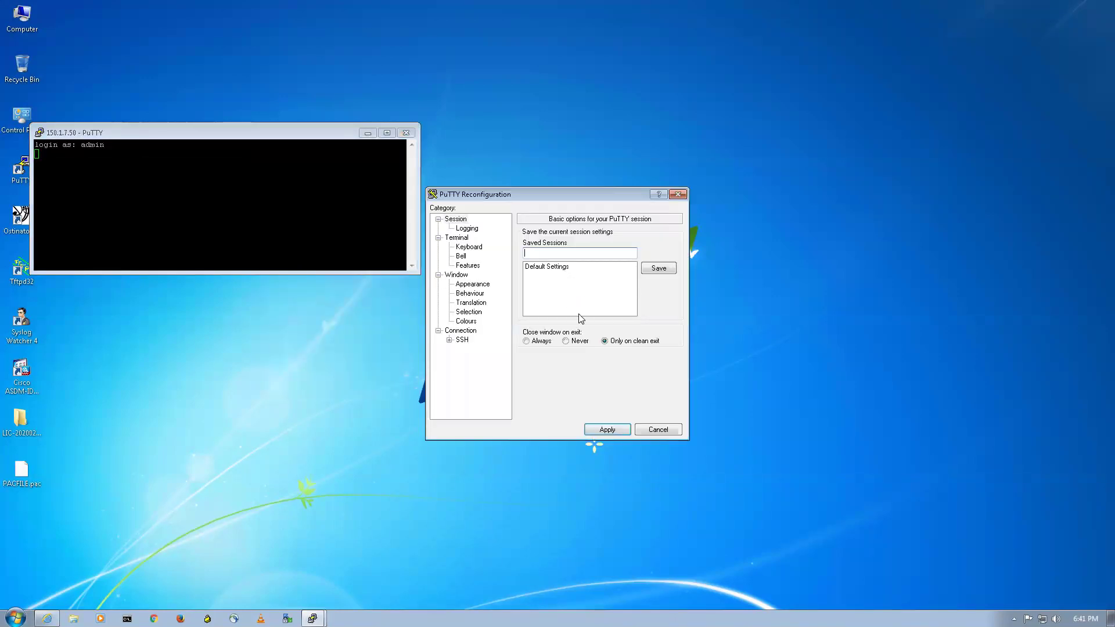
{"action": "left_click", "coordinate": [474, 284]}
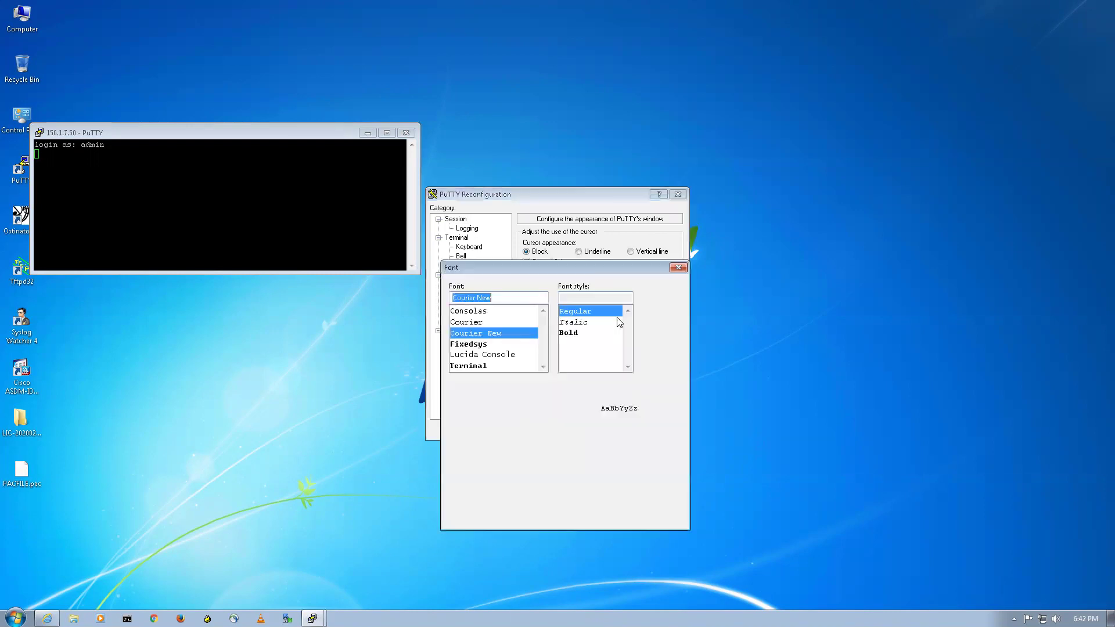
{"action": "left_click", "coordinate": [568, 333]}
{"action": "left_click", "coordinate": [649, 353]}
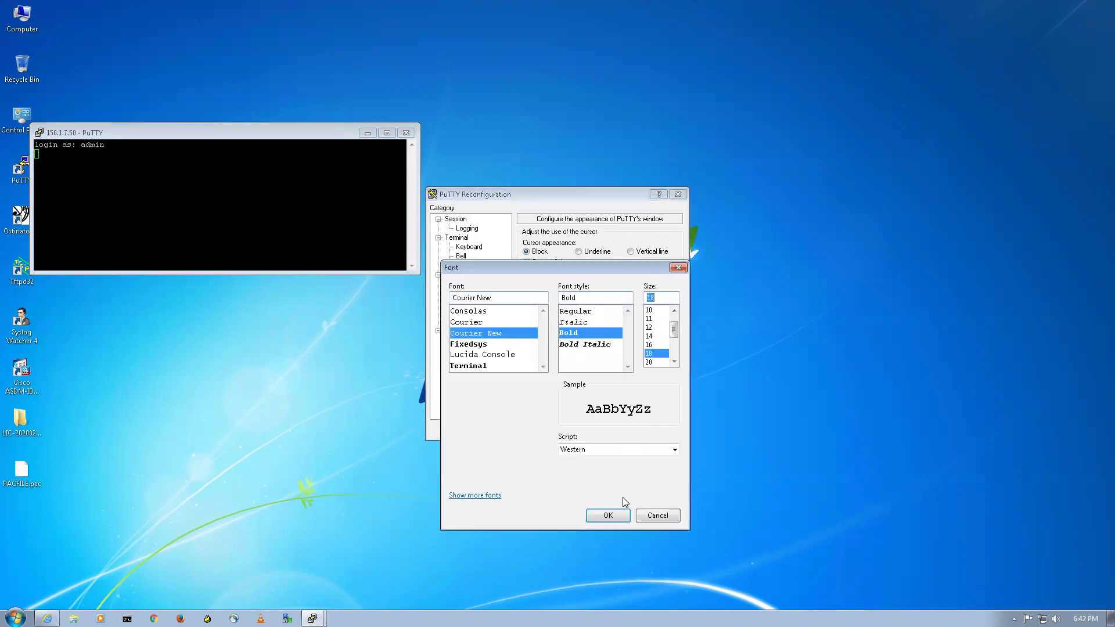
{"action": "left_click", "coordinate": [609, 515]}
{"action": "left_click", "coordinate": [604, 430]}
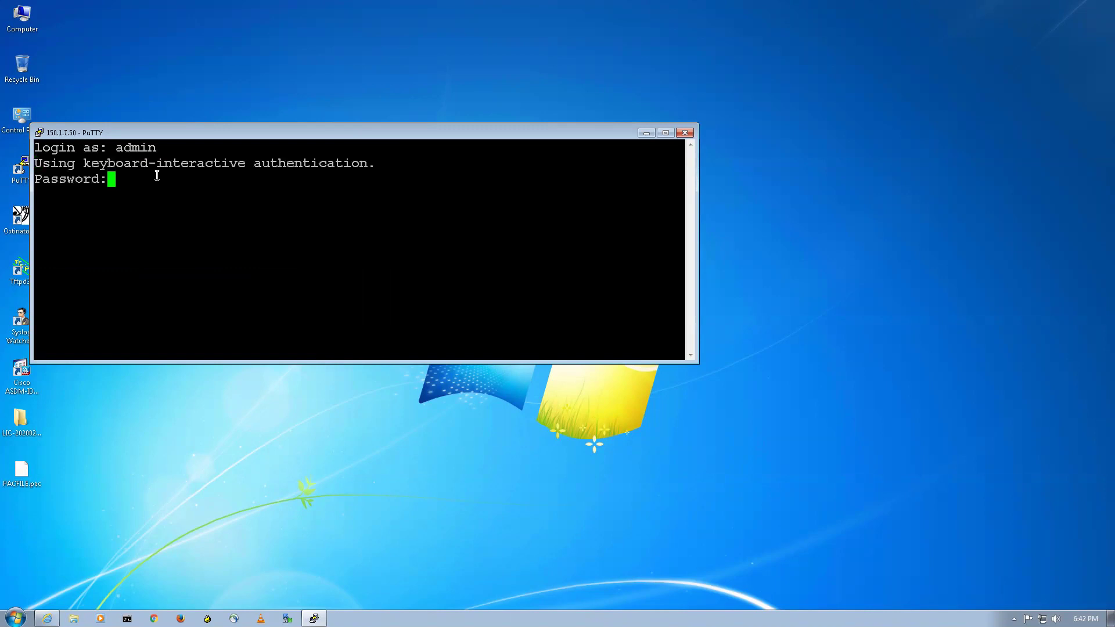
{"action": "key", "text": "Return"}
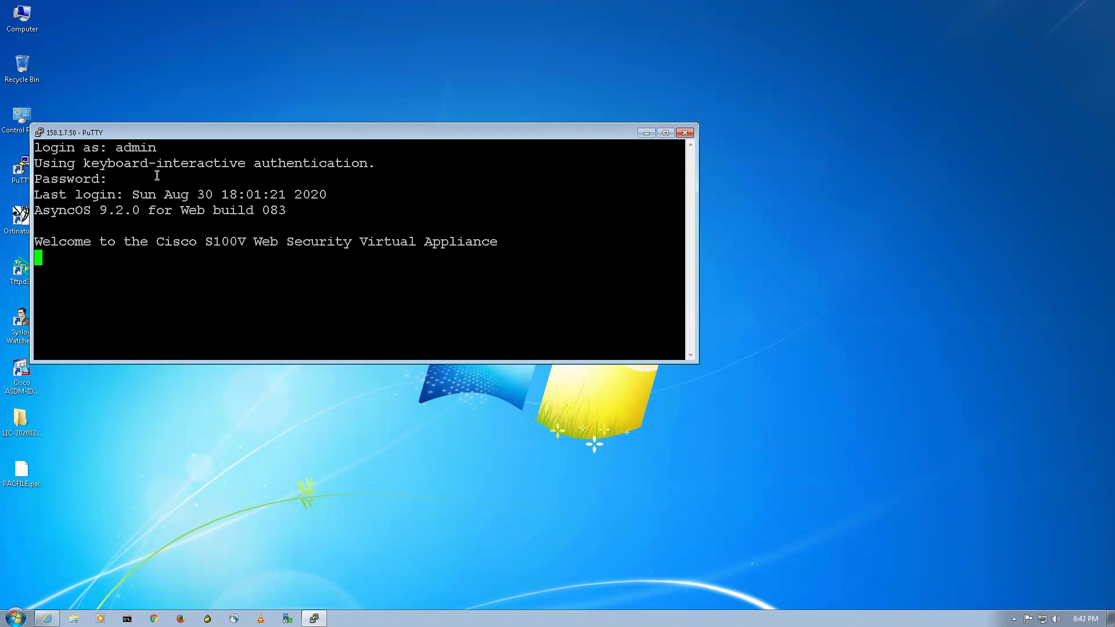
{"action": "left_click_drag", "start_coordinate": [625, 364], "coordinate": [626, 551]}
Run settime, then abandon the time prompt with Ctrl+C to return to the CLI
{"action": "type", "text": "load"}
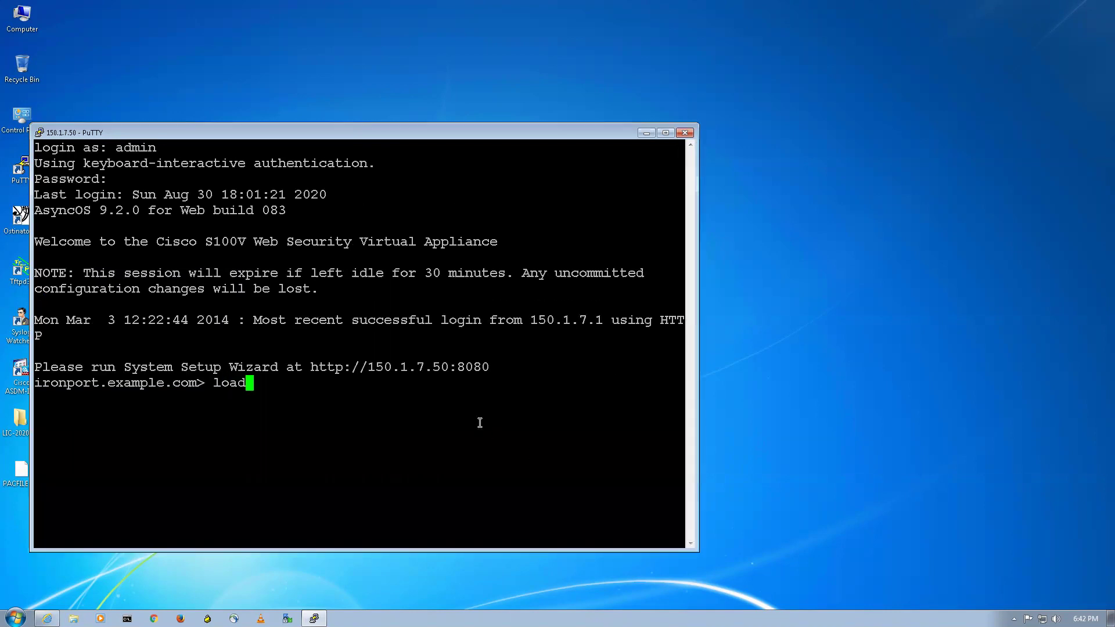
{"action": "key", "text": "BackSpace"}
{"action": "key", "text": "BackSpace"}
{"action": "key", "text": "BackSpace"}
{"action": "key", "text": "BackSpace"}
{"action": "type", "text": "settime"}
{"action": "key", "text": "Return"}
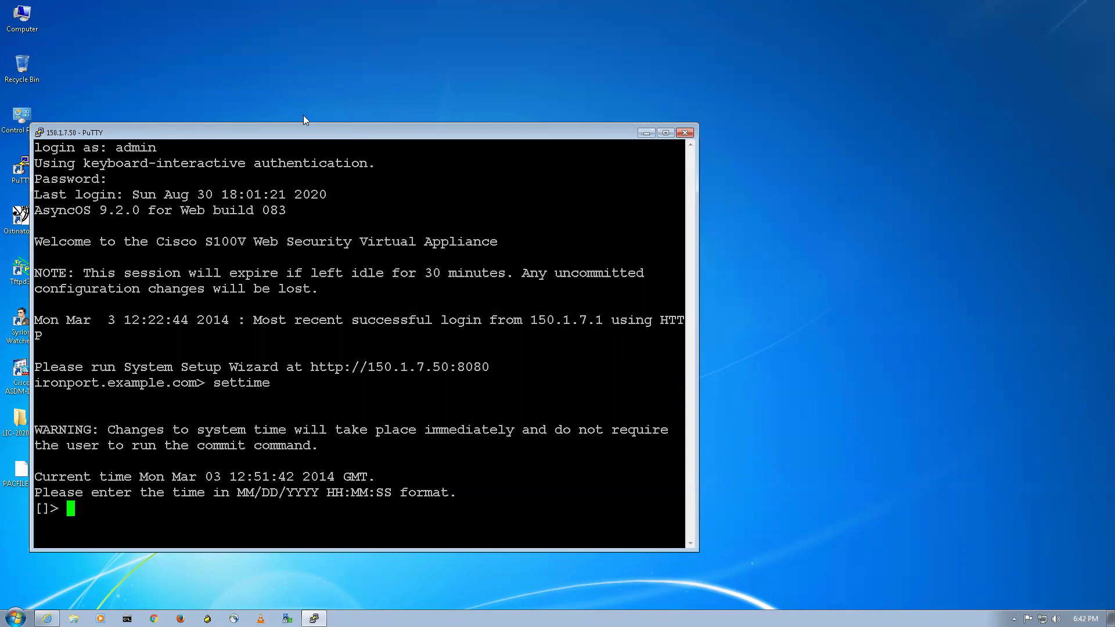
{"action": "left_click_drag", "start_coordinate": [346, 120], "coordinate": [587, 56]}
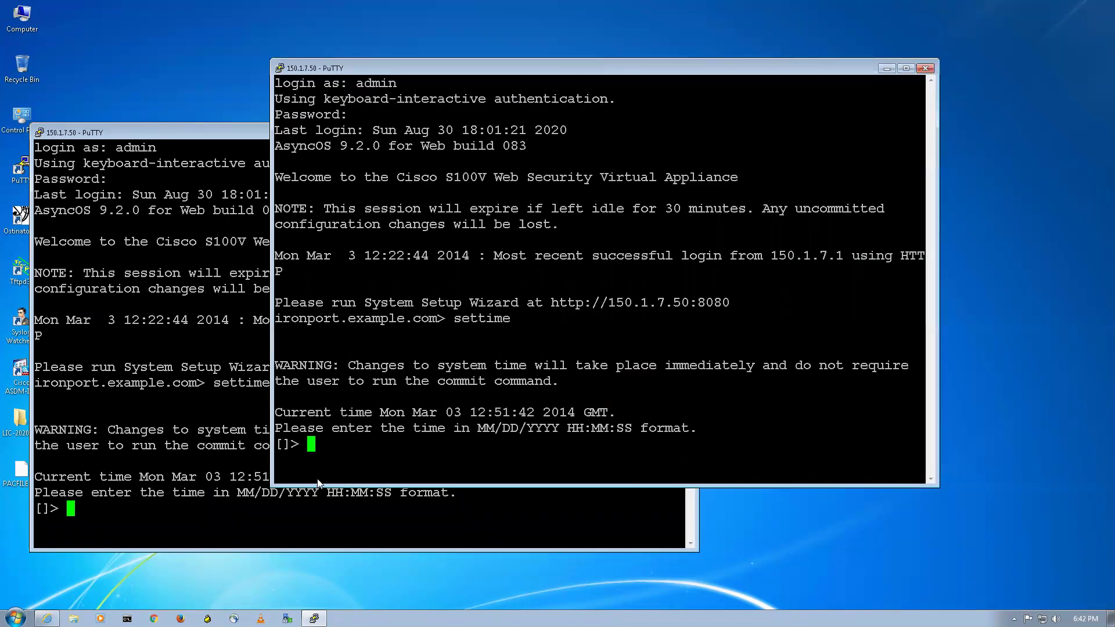
{"action": "left_click_drag", "start_coordinate": [462, 412], "coordinate": [470, 414]}
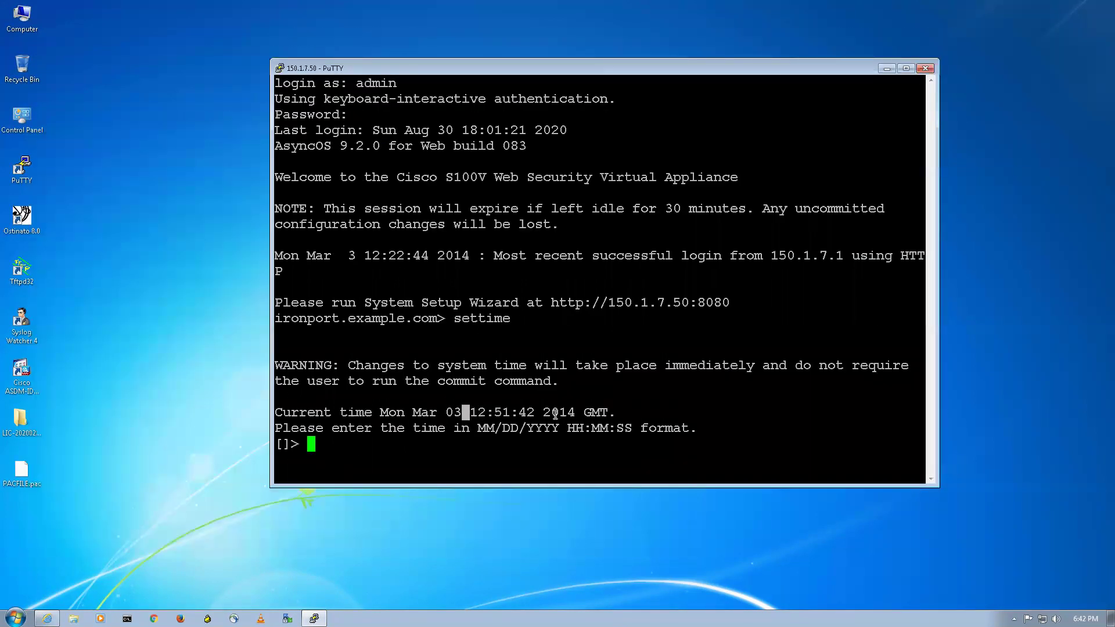
{"action": "left_click_drag", "start_coordinate": [559, 414], "coordinate": [469, 428]}
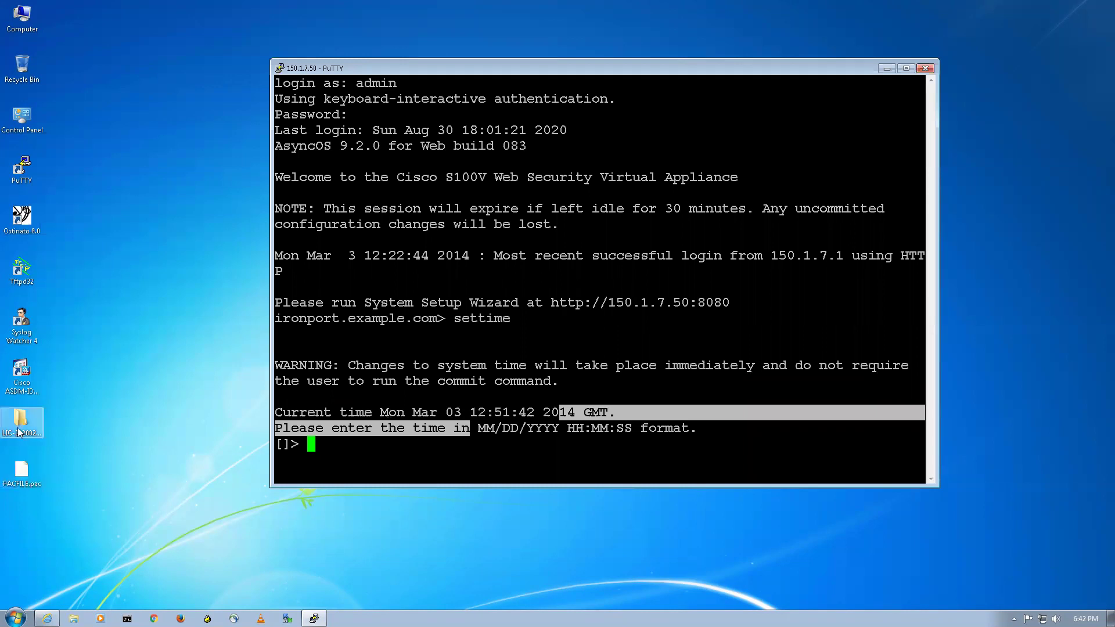
{"action": "left_click", "coordinate": [449, 446]}
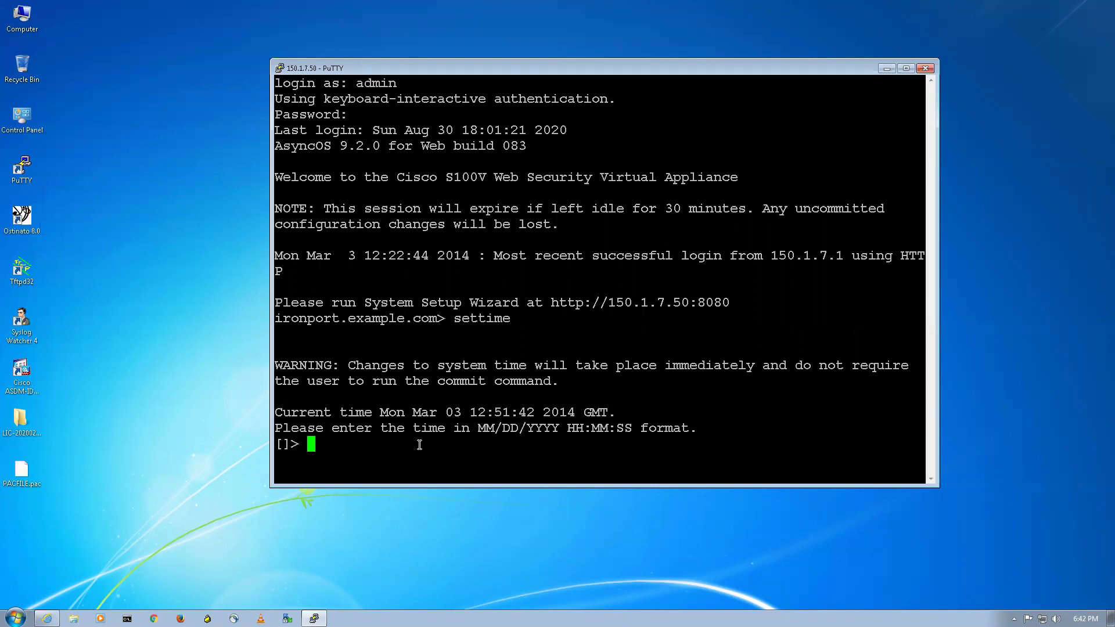
{"action": "key", "text": "Return"}
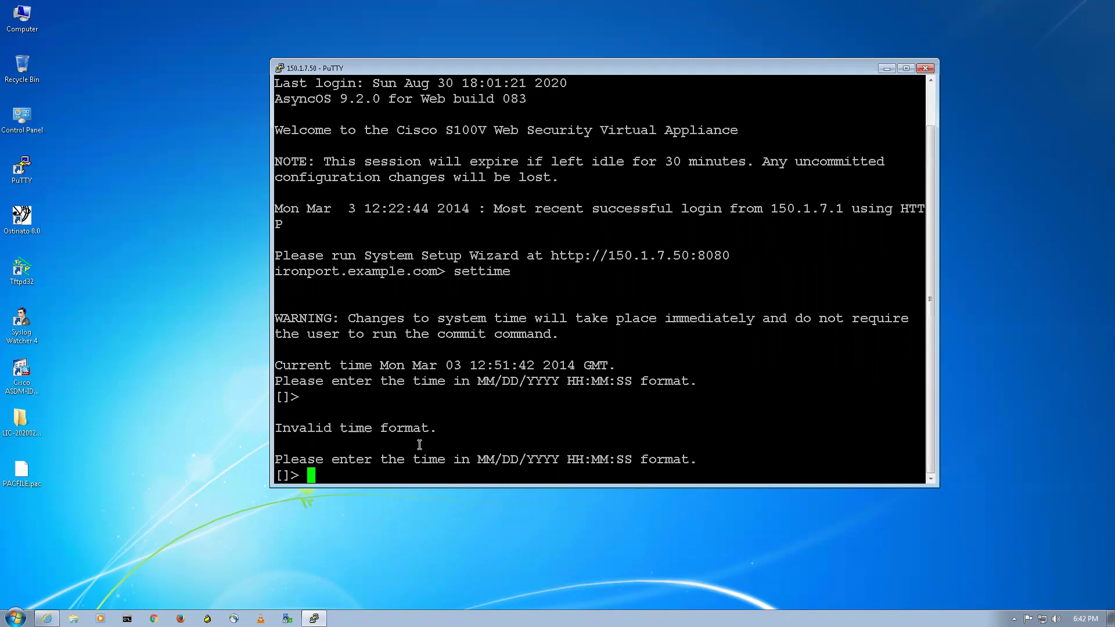
{"action": "key", "text": "ctrl+c"}
{"action": "key", "text": "Return"}
{"action": "key", "text": "Return"}
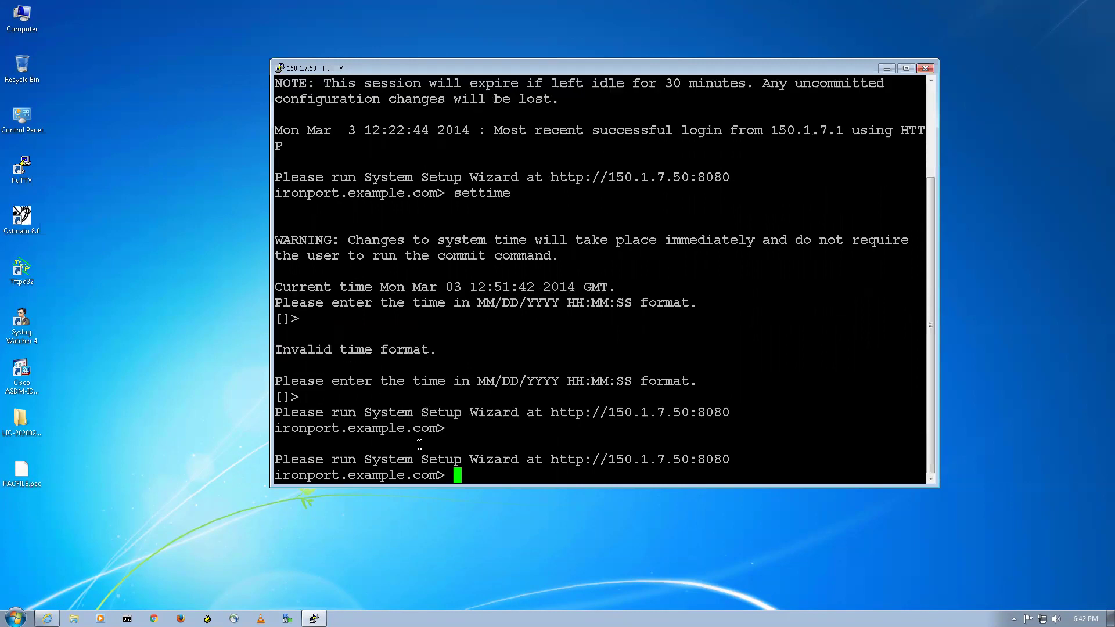
Run loadlicense and choose option 1 to paste the licence via CLI
{"action": "type", "text": "loadlicense"}
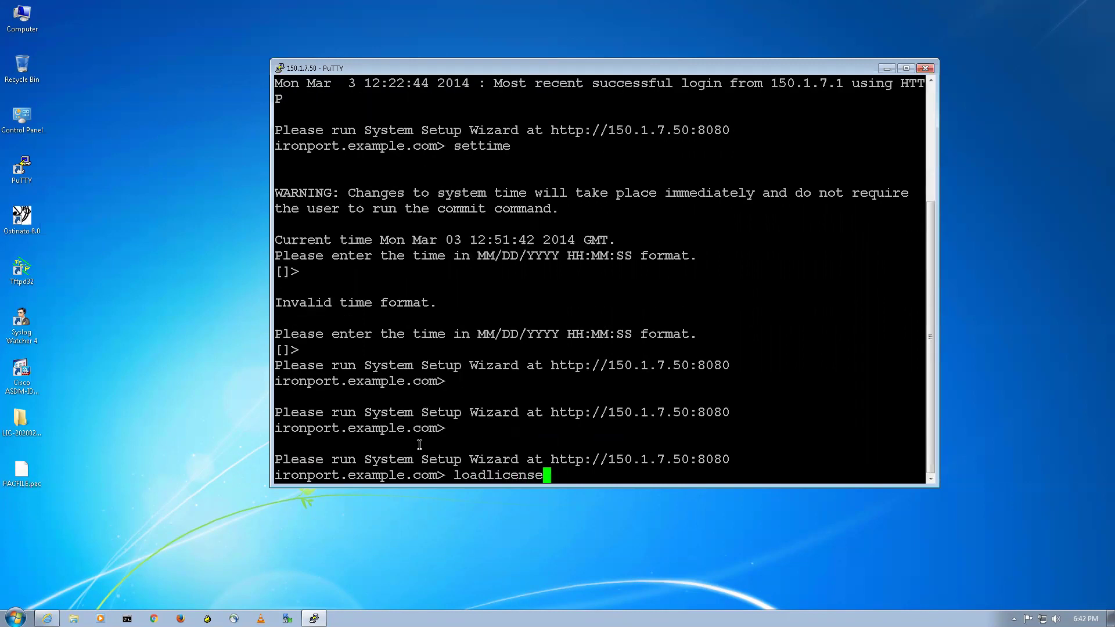
{"action": "key", "text": "Return"}
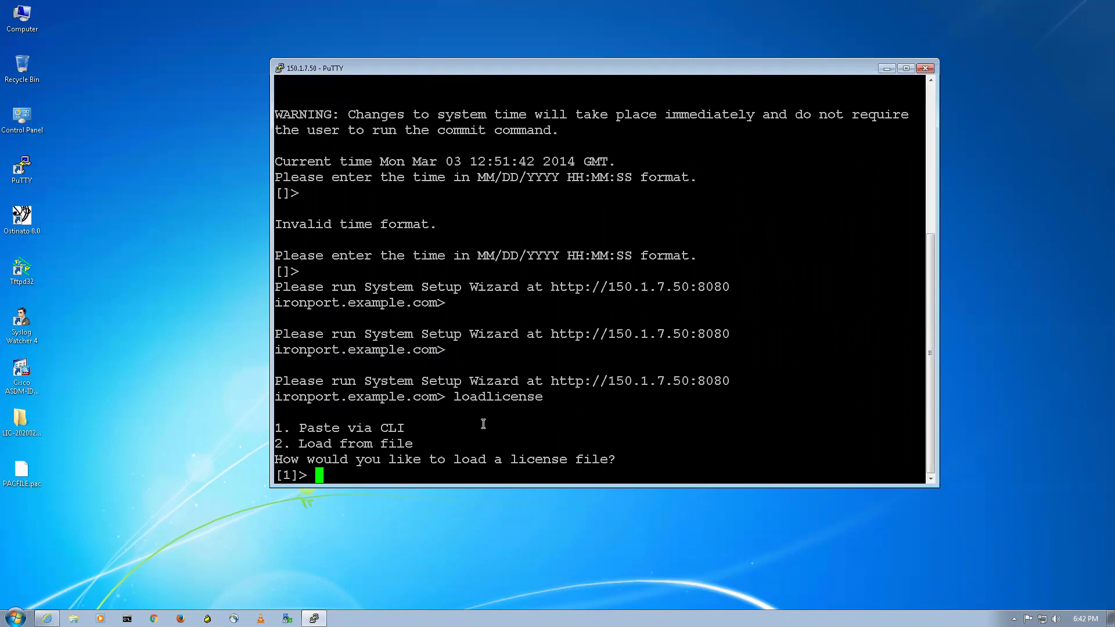
{"action": "type", "text": "1"}
{"action": "key", "text": "Return"}
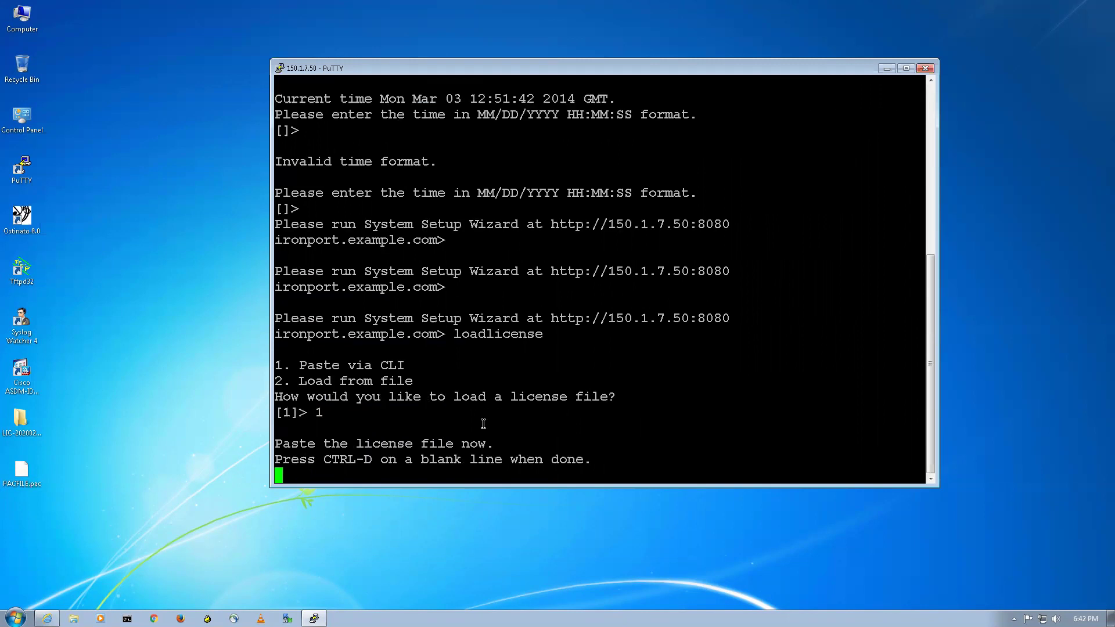
Browse to the LIC folder and open License.xml in Notepad
{"action": "double_click", "coordinate": [28, 431]}
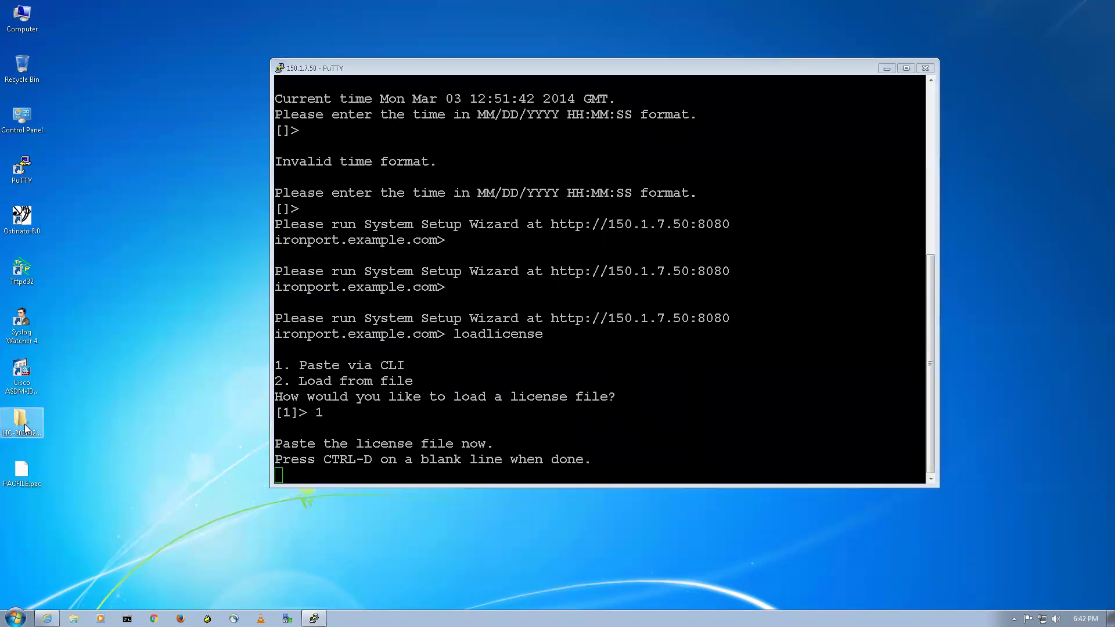
{"action": "double_click", "coordinate": [345, 194]}
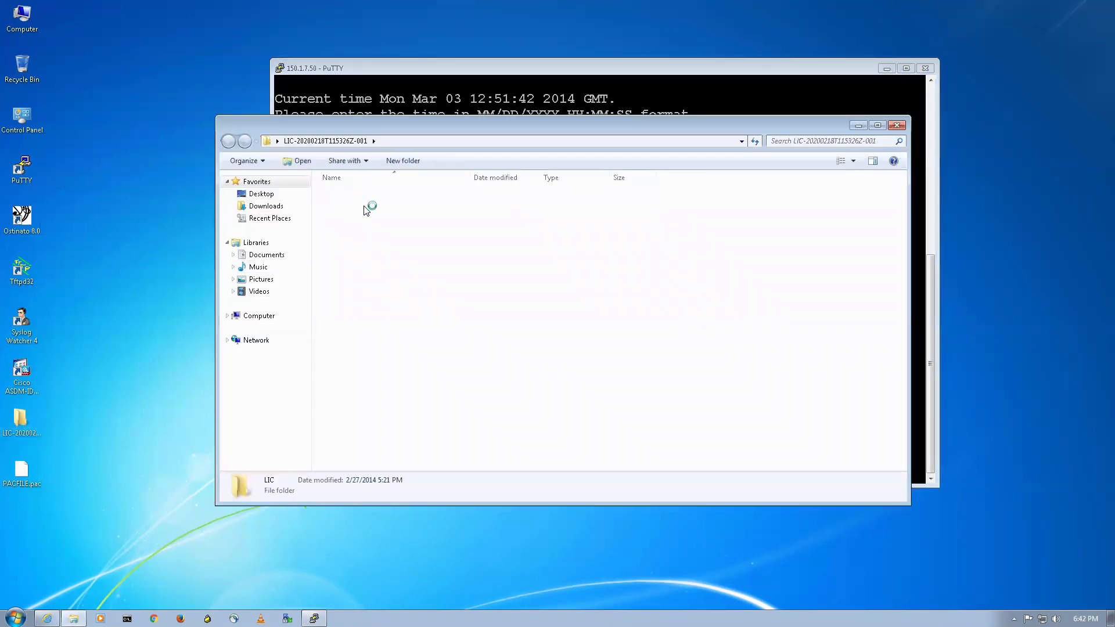
{"action": "right_click", "coordinate": [361, 197]}
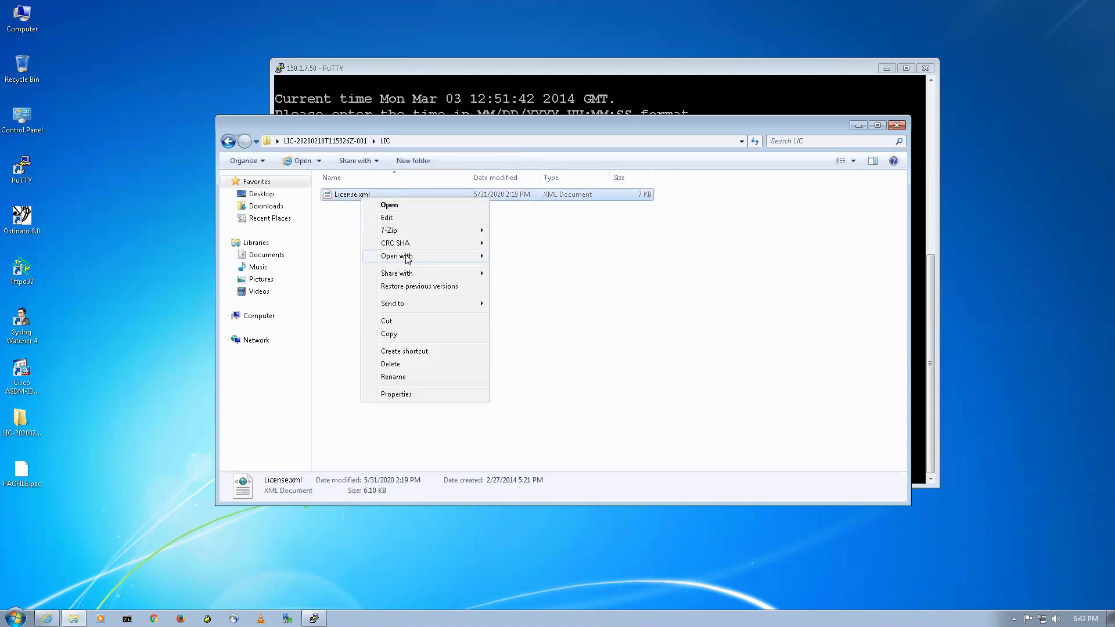
{"action": "left_click", "coordinate": [520, 267]}
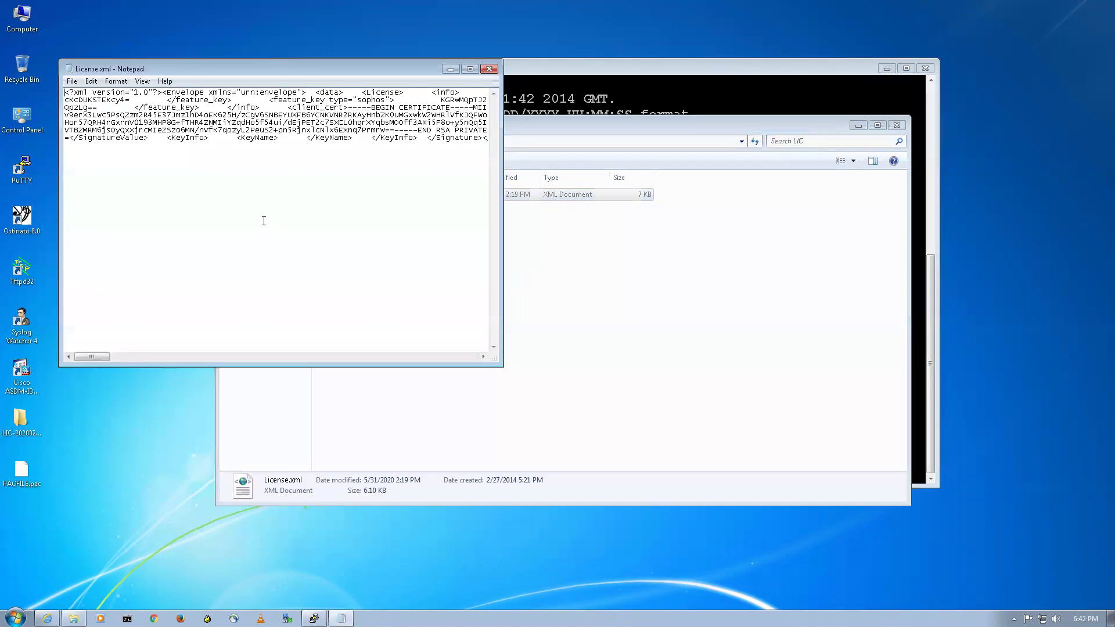
{"action": "left_click", "coordinate": [470, 68]}
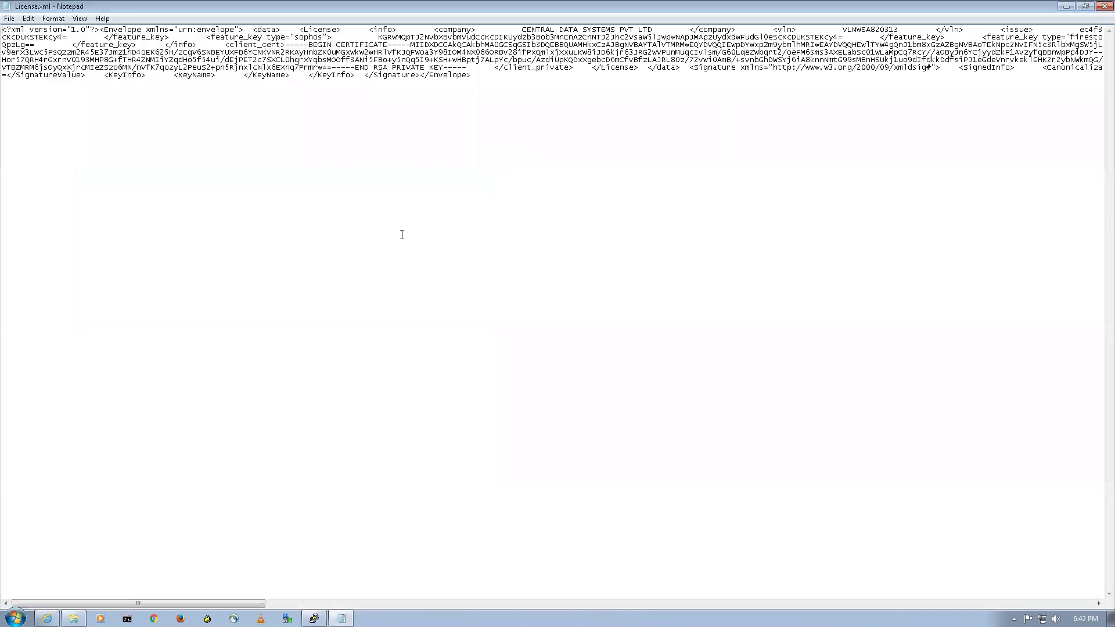
{"action": "left_click", "coordinate": [1101, 6]}
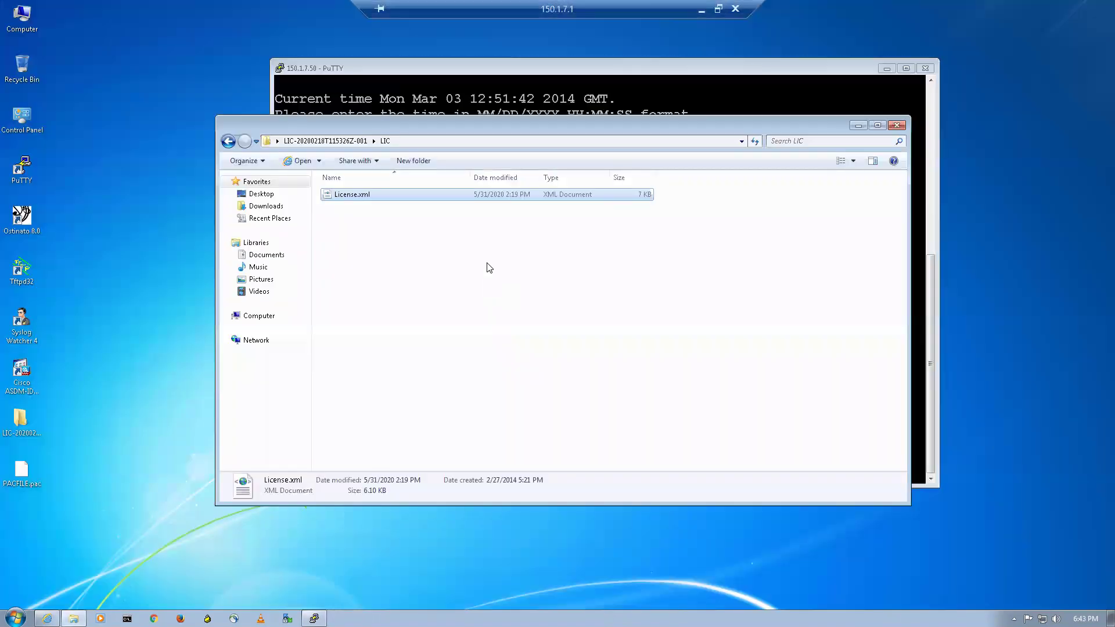
Reopen License.xml in Notepad, select all its text, and paste it into PuTTY
{"action": "right_click", "coordinate": [410, 203]}
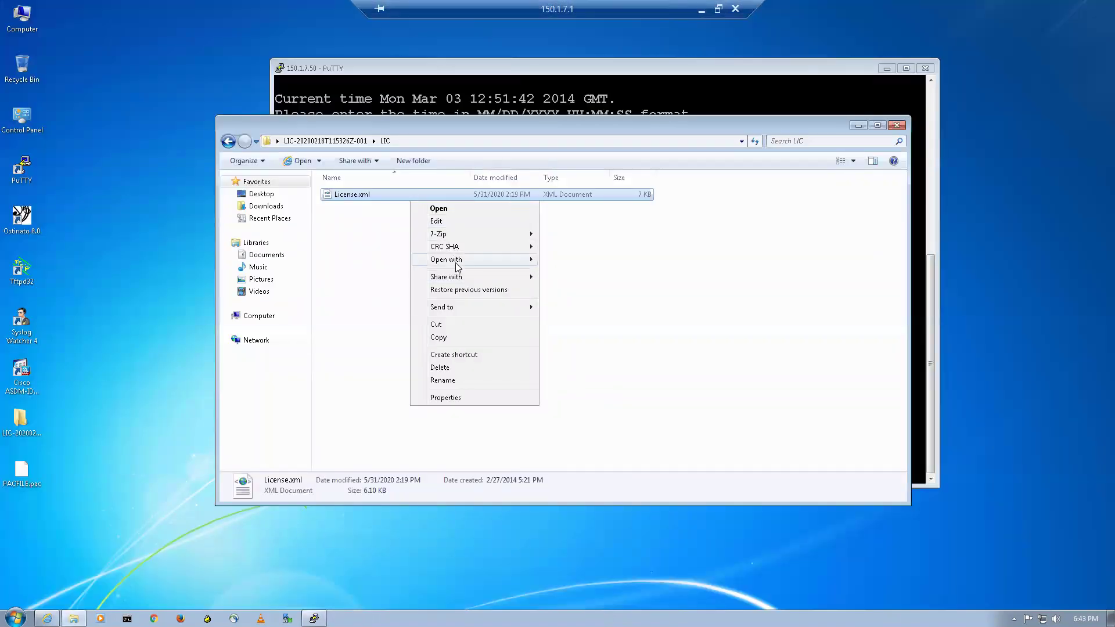
{"action": "mouse_move", "coordinate": [457, 259]}
{"action": "left_click", "coordinate": [568, 272]}
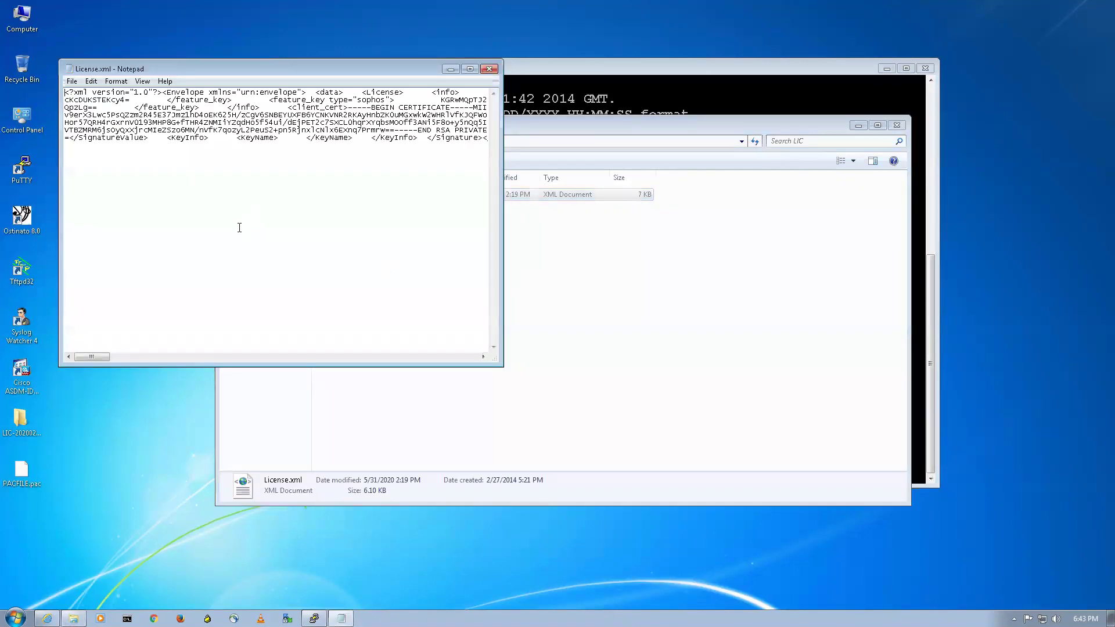
{"action": "key", "text": "ctrl+a"}
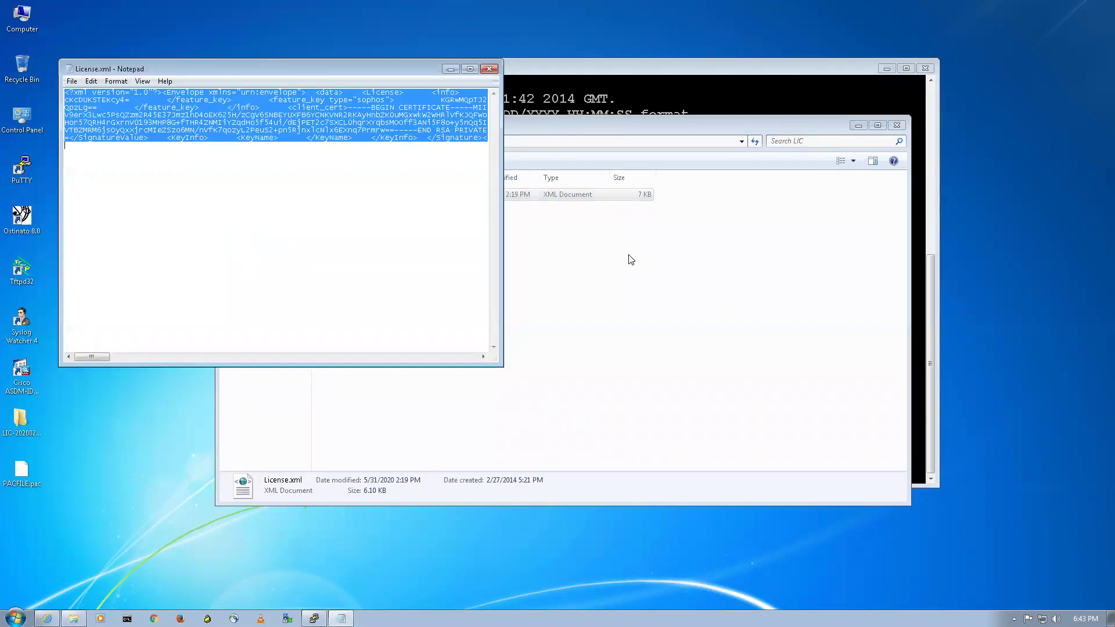
{"action": "left_click", "coordinate": [713, 96]}
{"action": "right_click", "coordinate": [660, 238]}
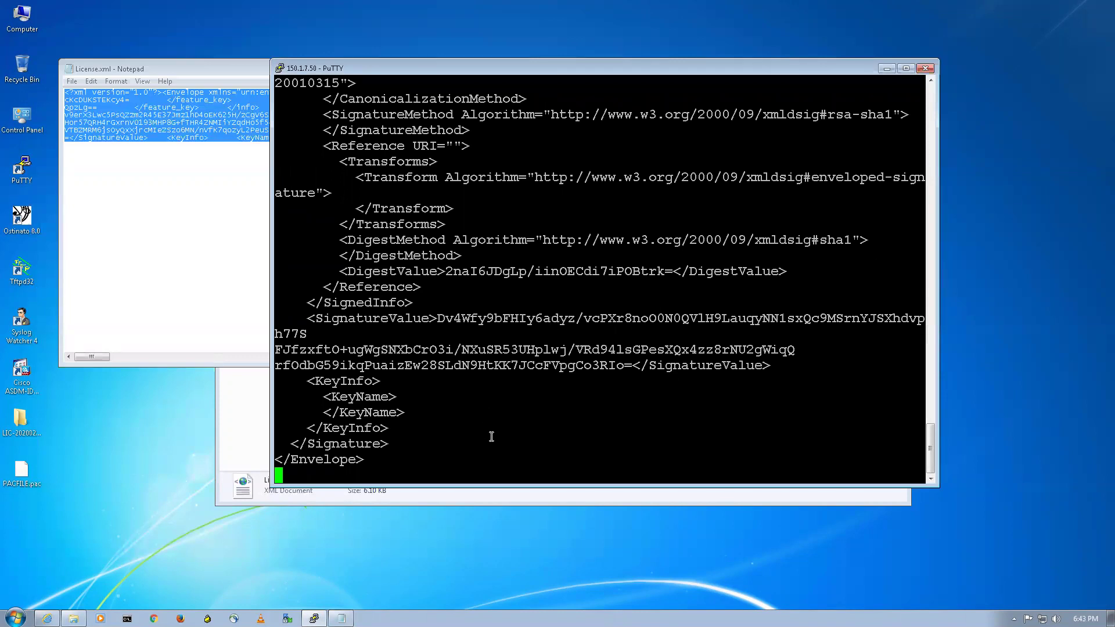
Submit the licence with Ctrl+D, page through the EULA, and accept it with yes
{"action": "key", "text": "ctrl+d"}
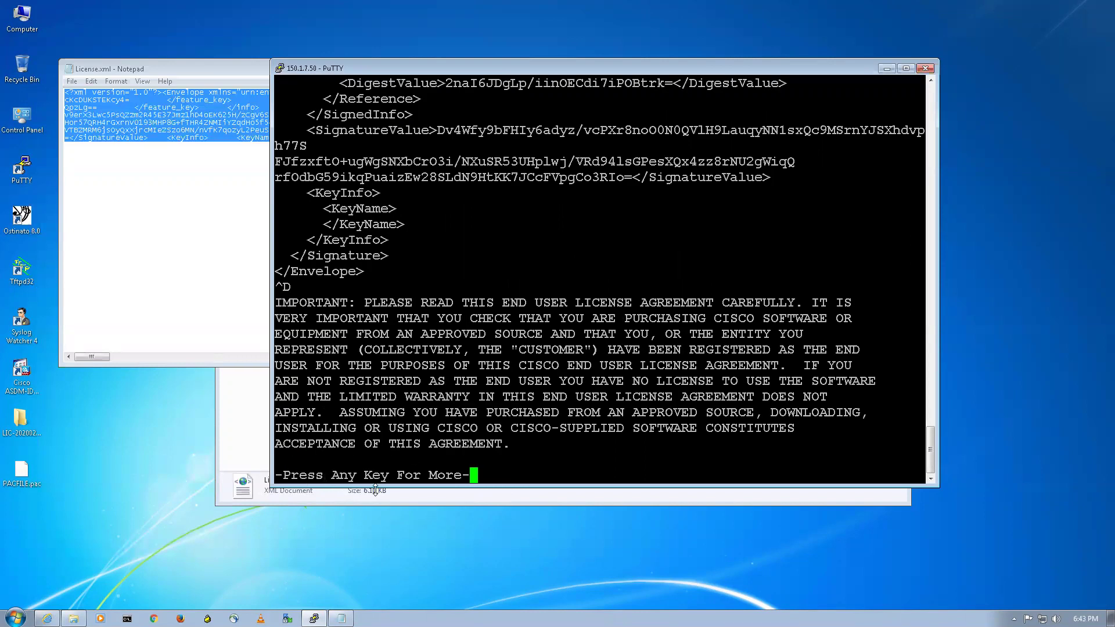
{"action": "key", "text": "space"}
{"action": "key", "text": "space"}
{"action": "key", "text": "space"}
{"action": "key", "text": "space"}
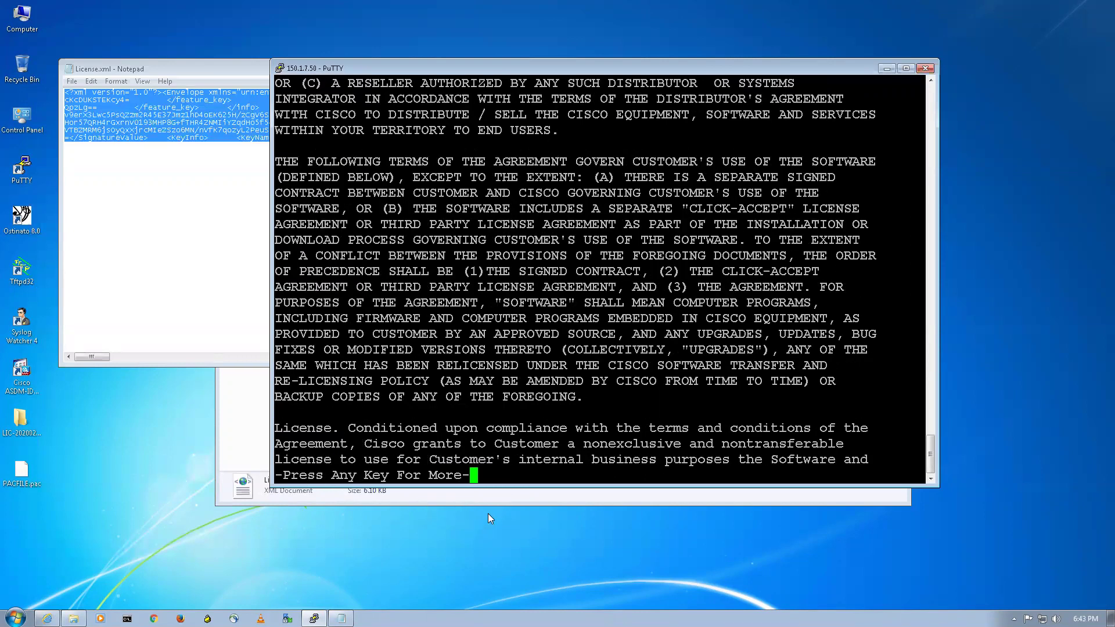
{"action": "key", "text": "space"}
{"action": "key", "text": "space"}
{"action": "key", "text": "space"}
{"action": "key", "text": "space"}
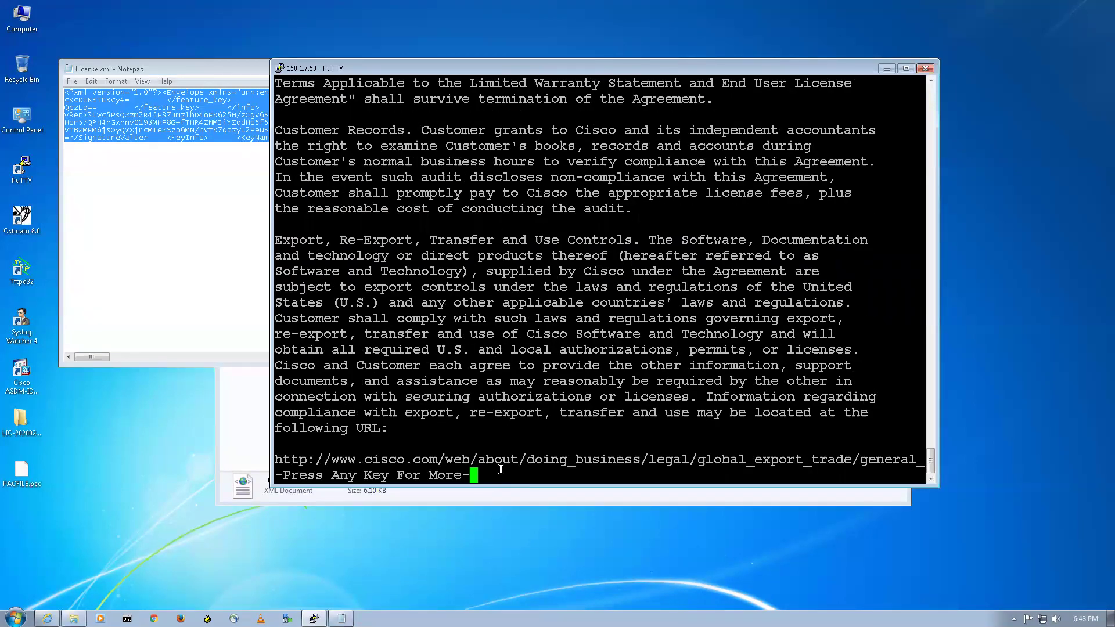
{"action": "key", "text": "space"}
{"action": "key", "text": "space"}
{"action": "key", "text": "space"}
{"action": "key", "text": "space"}
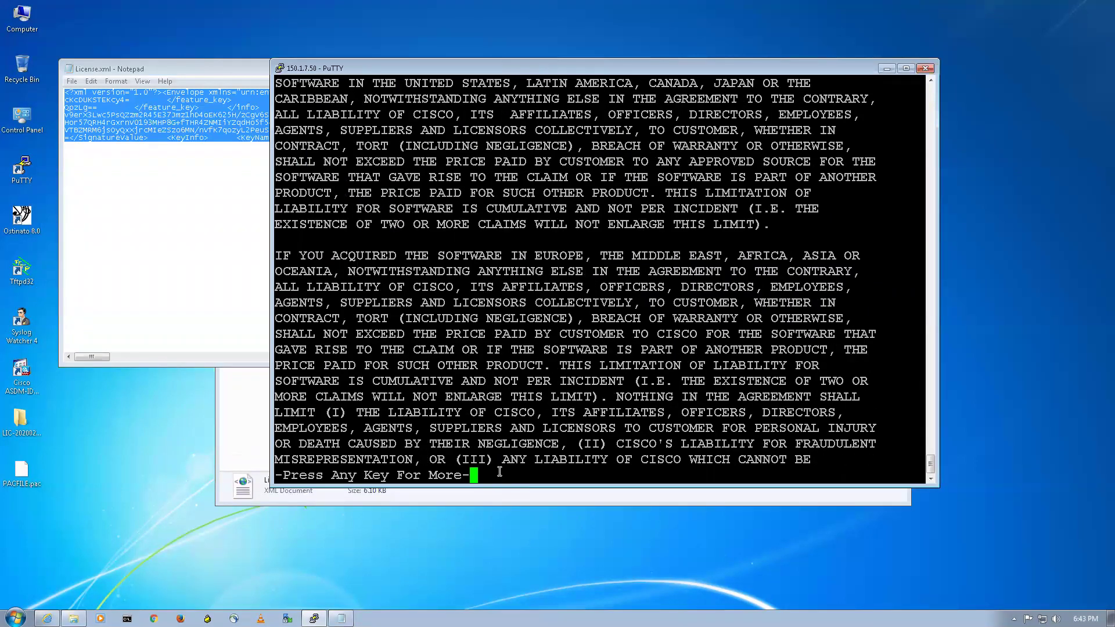
{"action": "key", "text": "space"}
{"action": "key", "text": "space"}
{"action": "key", "text": "space"}
{"action": "key", "text": "space"}
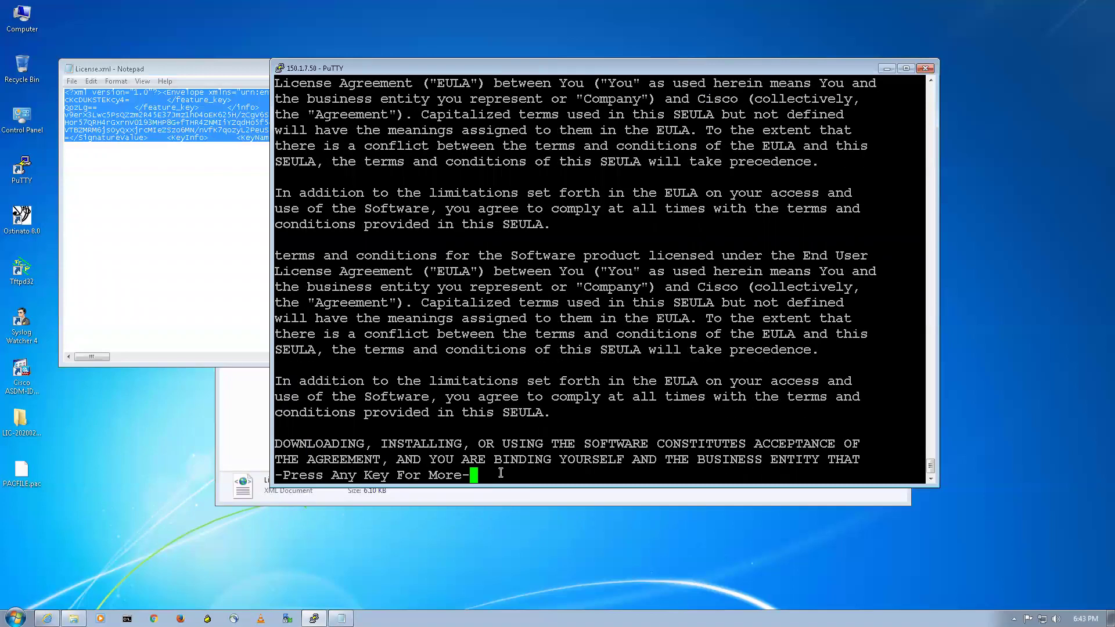
{"action": "key", "text": "space"}
{"action": "key", "text": "space"}
{"action": "key", "text": "space"}
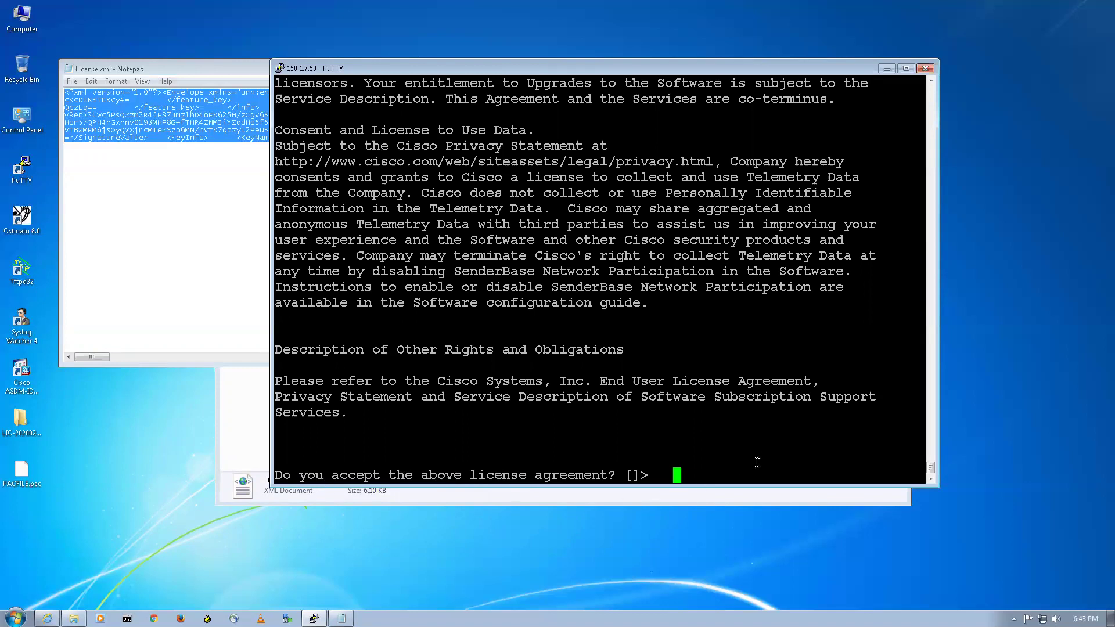
{"action": "type", "text": "yes"}
{"action": "key", "text": "Return"}
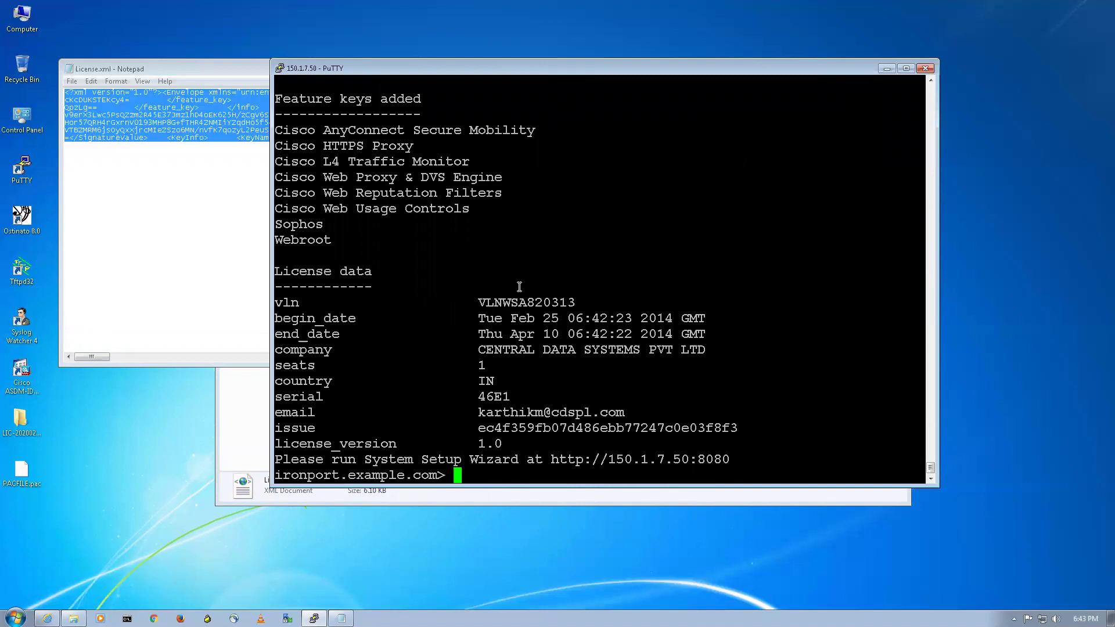
Run showlicense to display the installed virtual license data
{"action": "scroll", "coordinate": [522, 290], "scroll_direction": "up", "scroll_amount": 5}
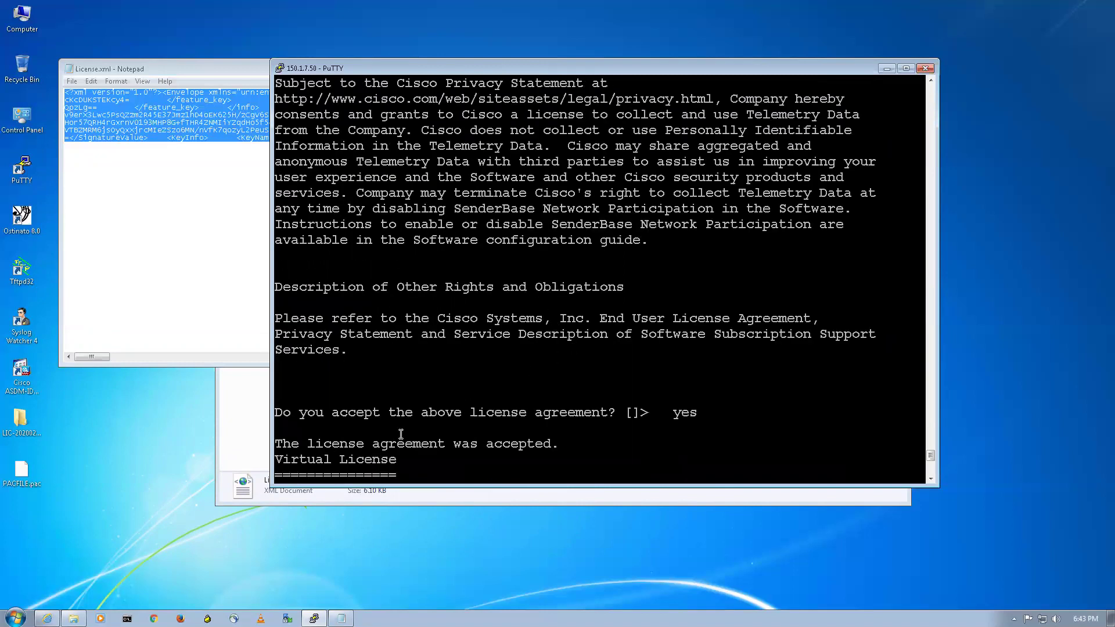
{"action": "scroll", "coordinate": [437, 411], "scroll_direction": "down", "scroll_amount": 5}
{"action": "key", "text": "Return"}
{"action": "key", "text": "Return"}
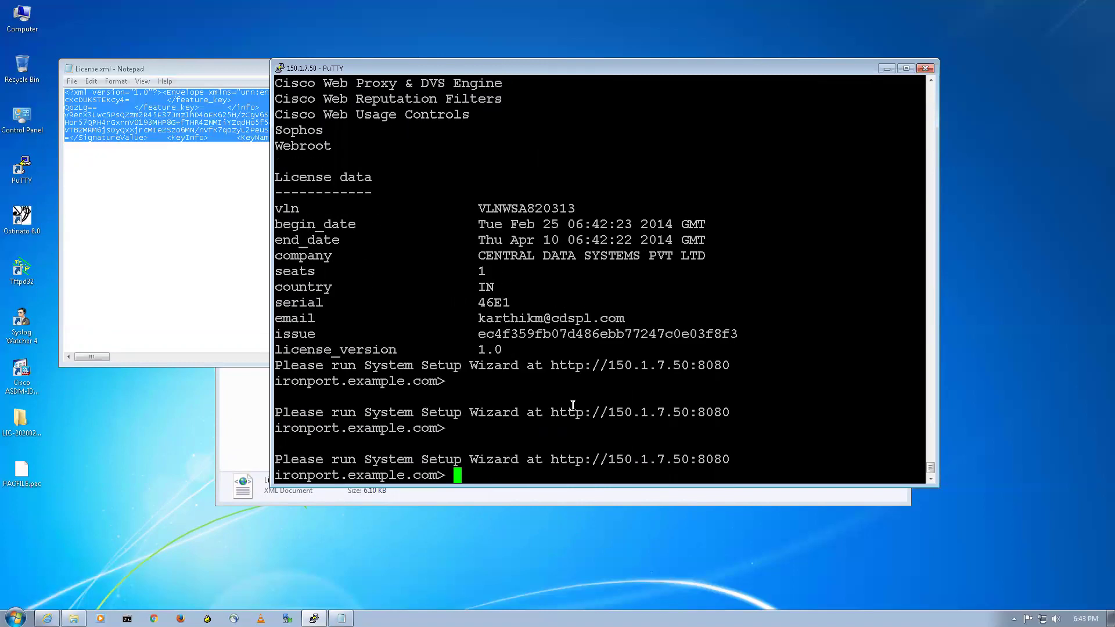
{"action": "type", "text": "showlicense"}
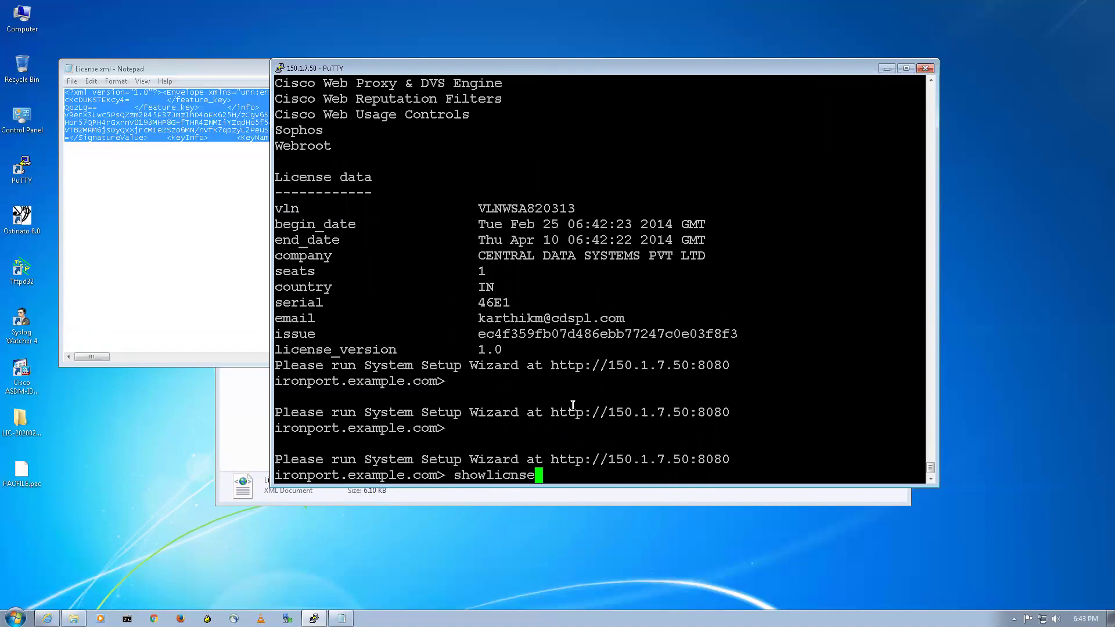
{"action": "key", "text": "BackSpace"}
{"action": "key", "text": "BackSpace"}
{"action": "key", "text": "BackSpace"}
{"action": "type", "text": "ense"}
{"action": "key", "text": "Return"}
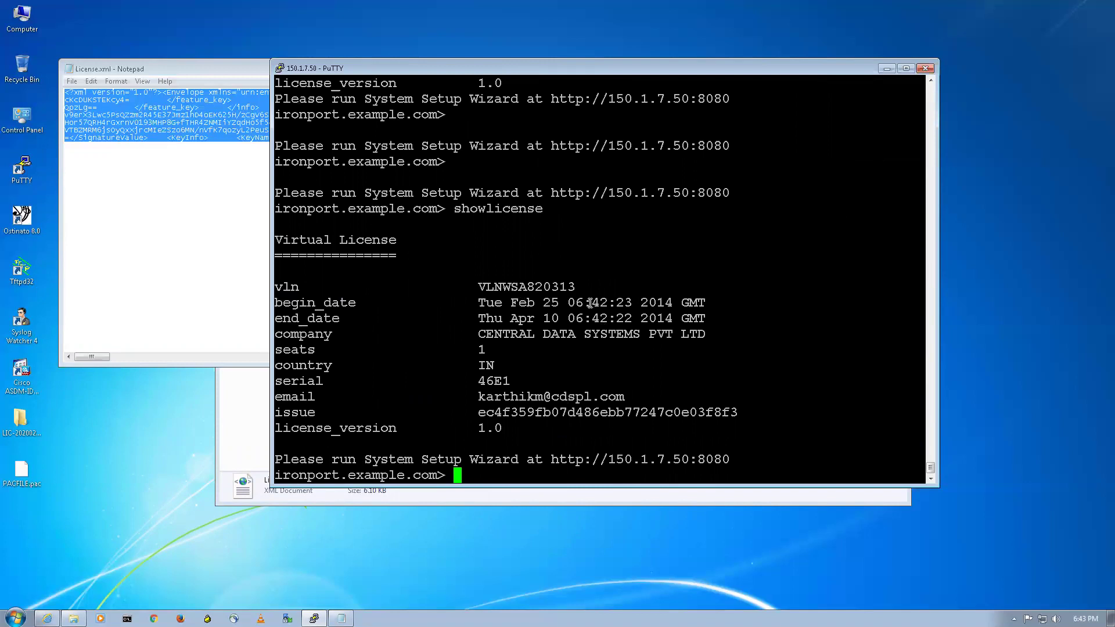
Run commit at the ironport.example.com prompt, which reports no data to commit
{"action": "double_click", "coordinate": [656, 303]}
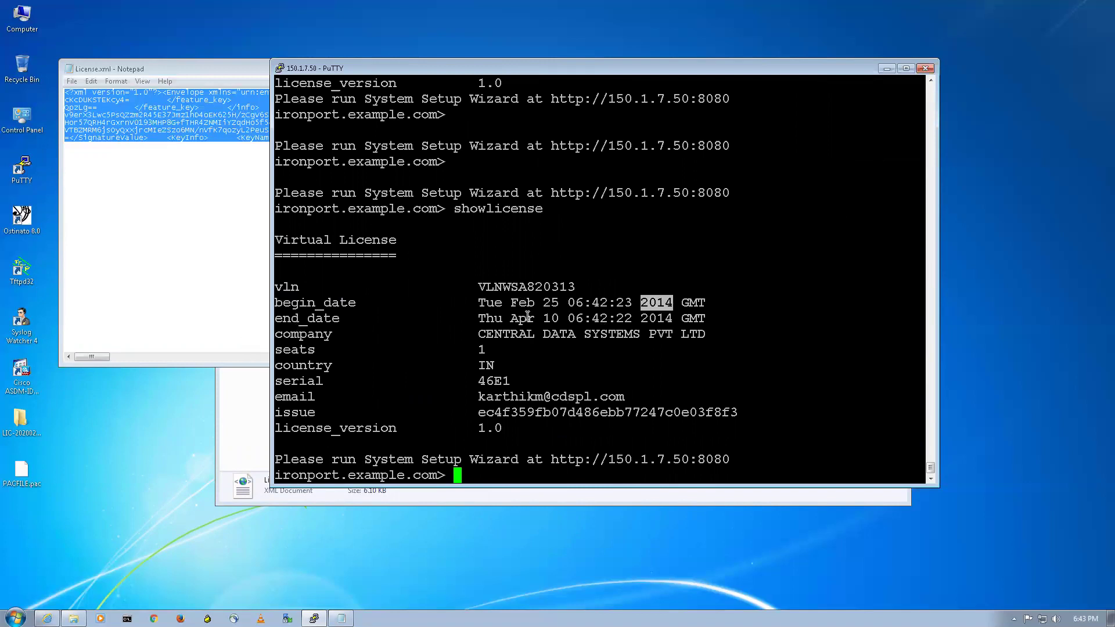
{"action": "left_click", "coordinate": [654, 324]}
{"action": "double_click", "coordinate": [543, 470]}
{"action": "type", "text": "commit"}
{"action": "key", "text": "Return"}
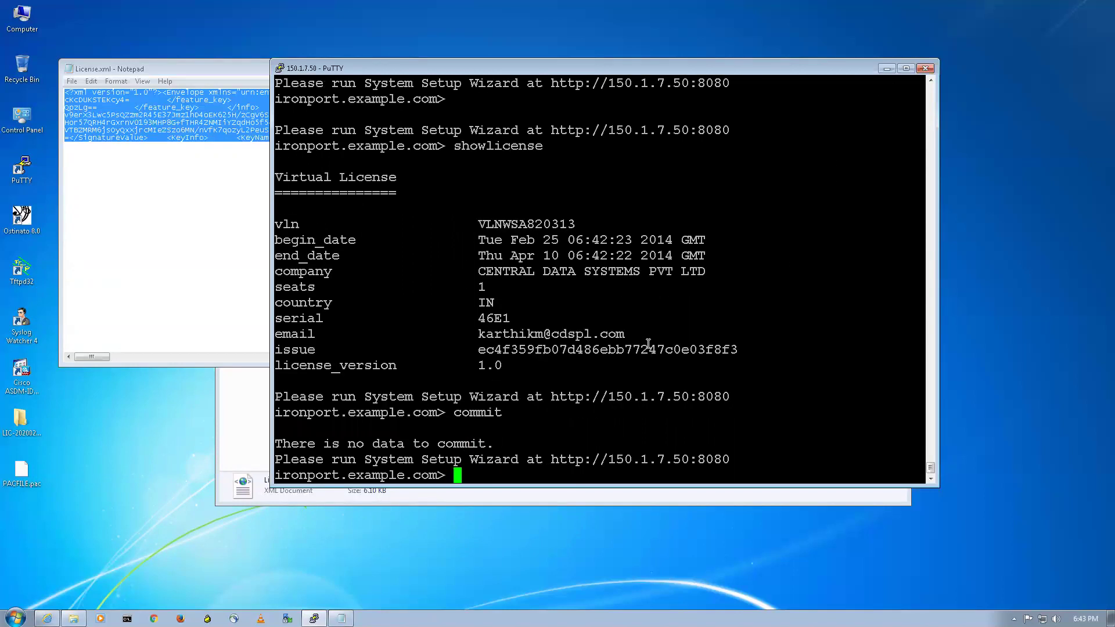
Minimize PuTTY, close License.xml and the LIC folder, and return to the WSA web interface
{"action": "left_click", "coordinate": [886, 68]}
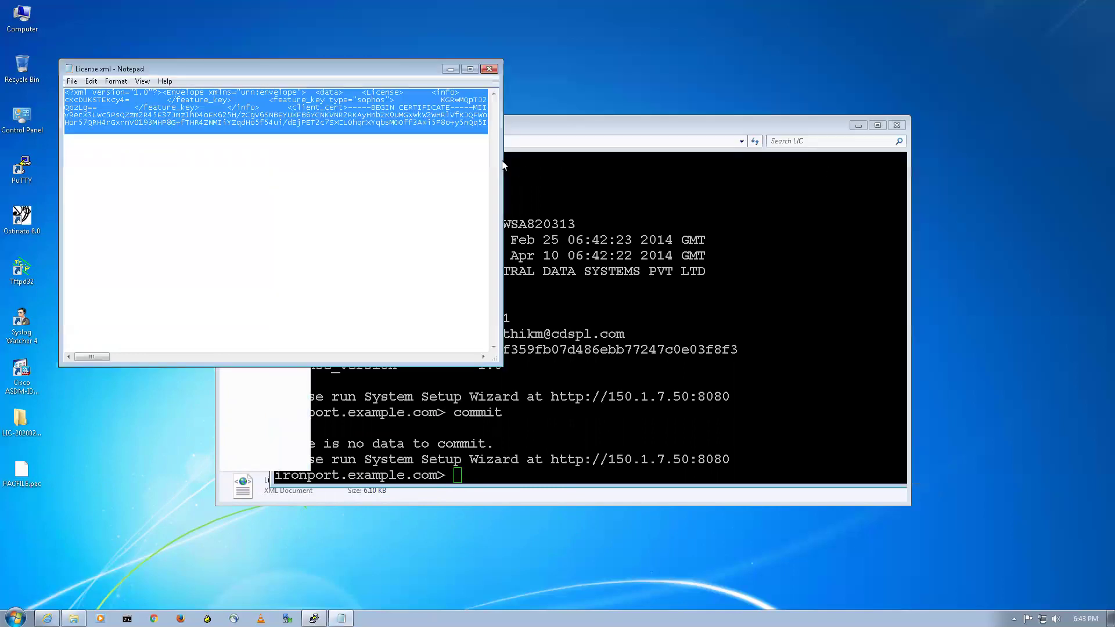
{"action": "left_click", "coordinate": [489, 69]}
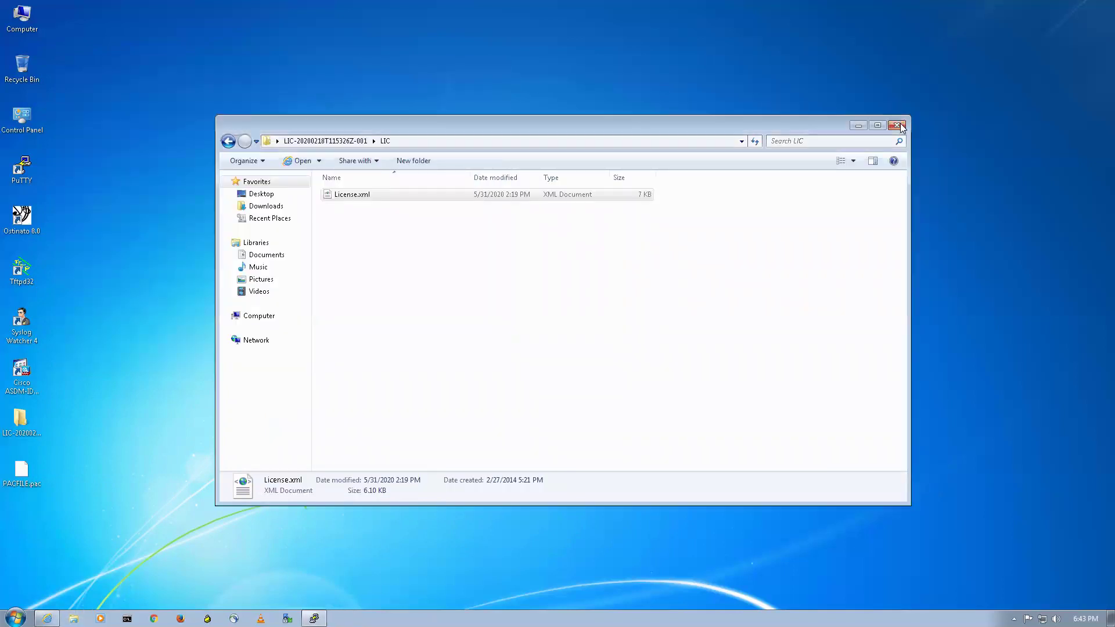
{"action": "key", "text": "alt+F4"}
{"action": "left_click", "coordinate": [47, 619]}
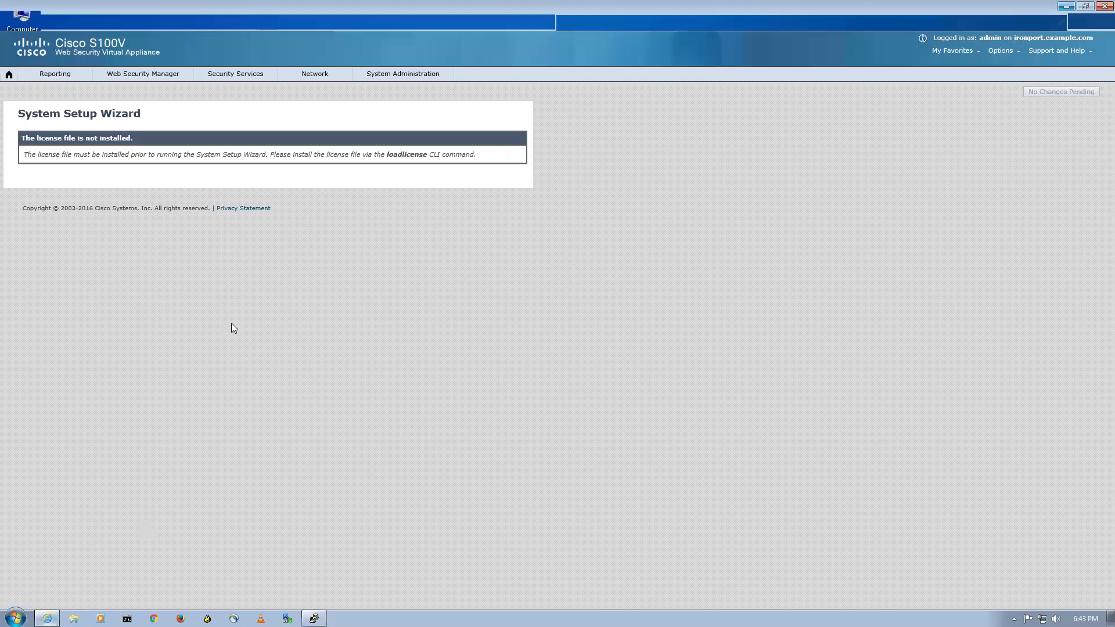
{"action": "mouse_move", "coordinate": [381, 75]}
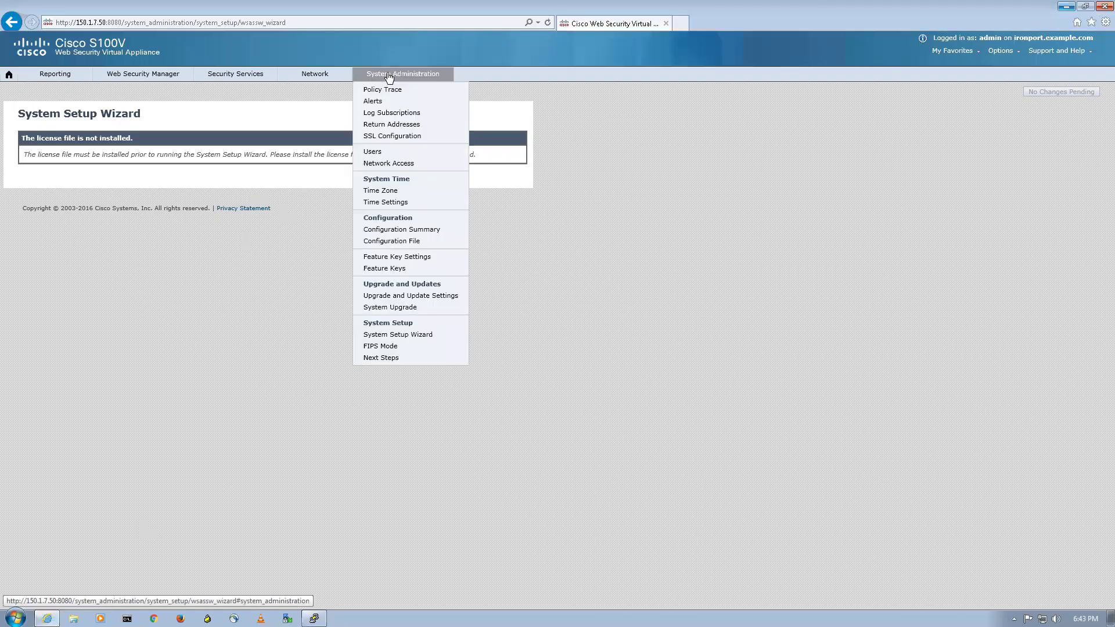
Relaunch the System Setup Wizard and enter hostname wsa.cisco.com and DNS server 150.1.7.3
{"action": "left_click", "coordinate": [398, 334]}
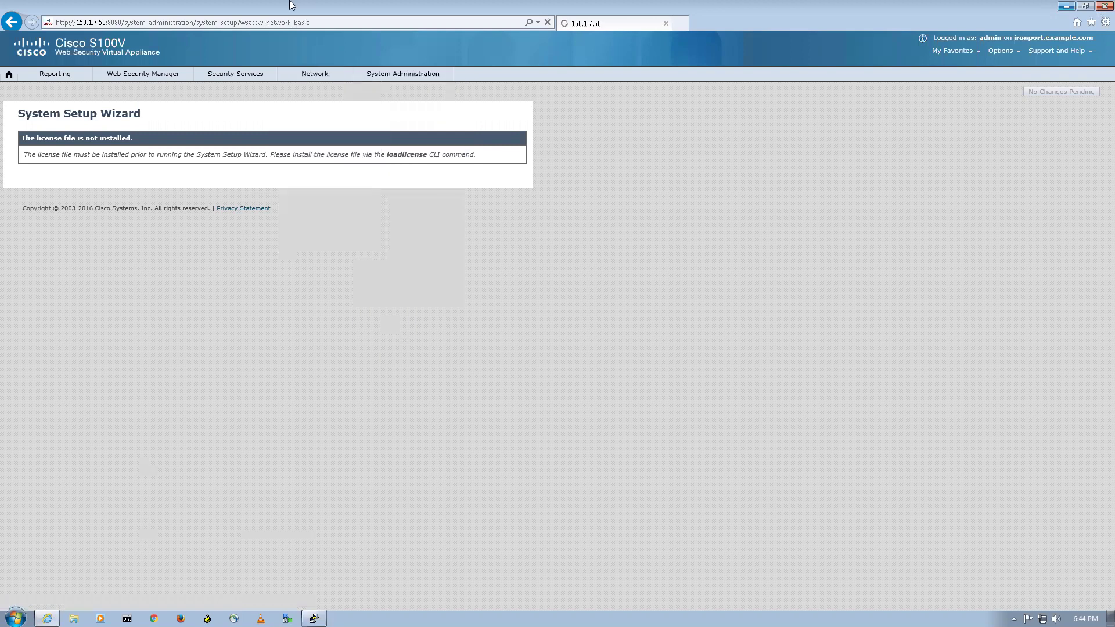
{"action": "mouse_move", "coordinate": [521, 4]}
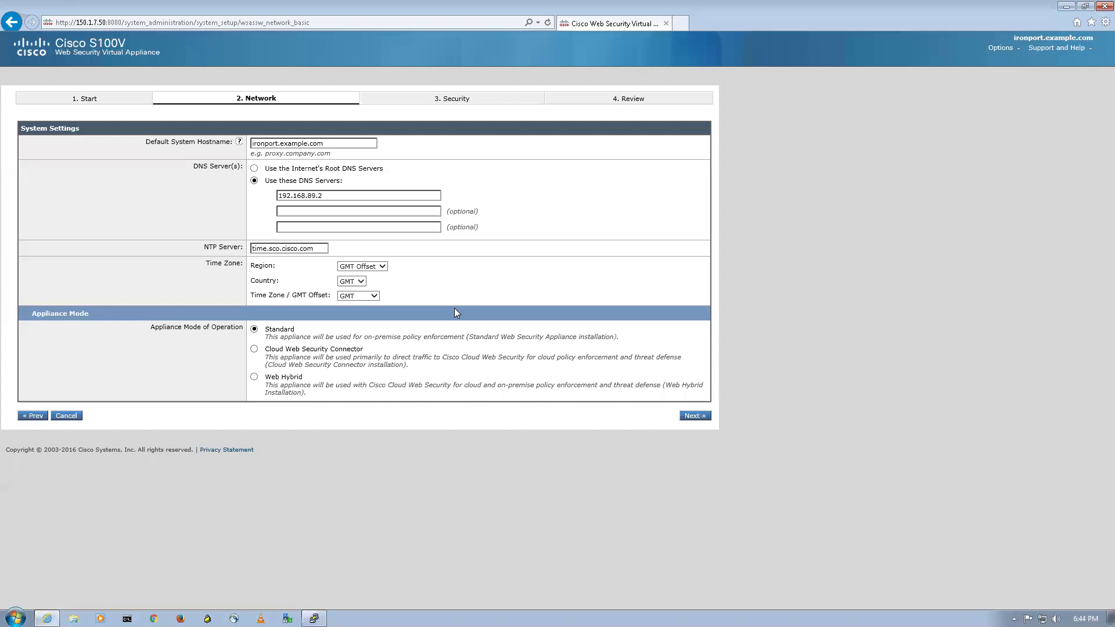
{"action": "triple_click", "coordinate": [342, 143]}
{"action": "type", "text": "wsa.cisco"}
{"action": "triple_click", "coordinate": [330, 198]}
{"action": "type", "text": "150.1.7.3"}
Set the time zone to Asia, India (Kolkata) and continue to Network Context
{"action": "left_click", "coordinate": [375, 266]}
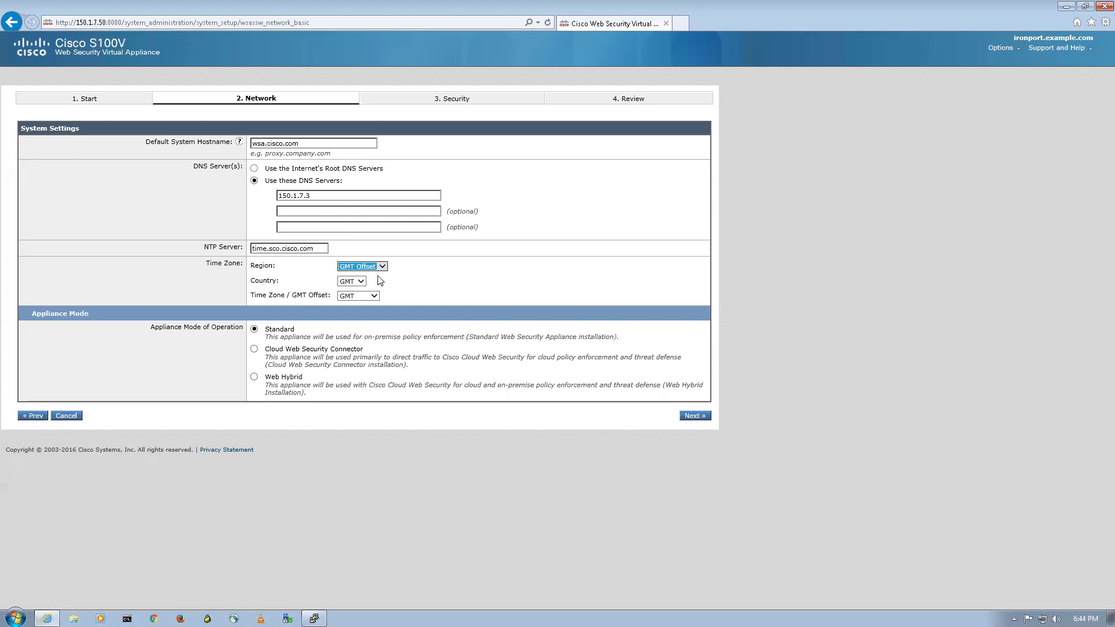
{"action": "left_click", "coordinate": [380, 267]}
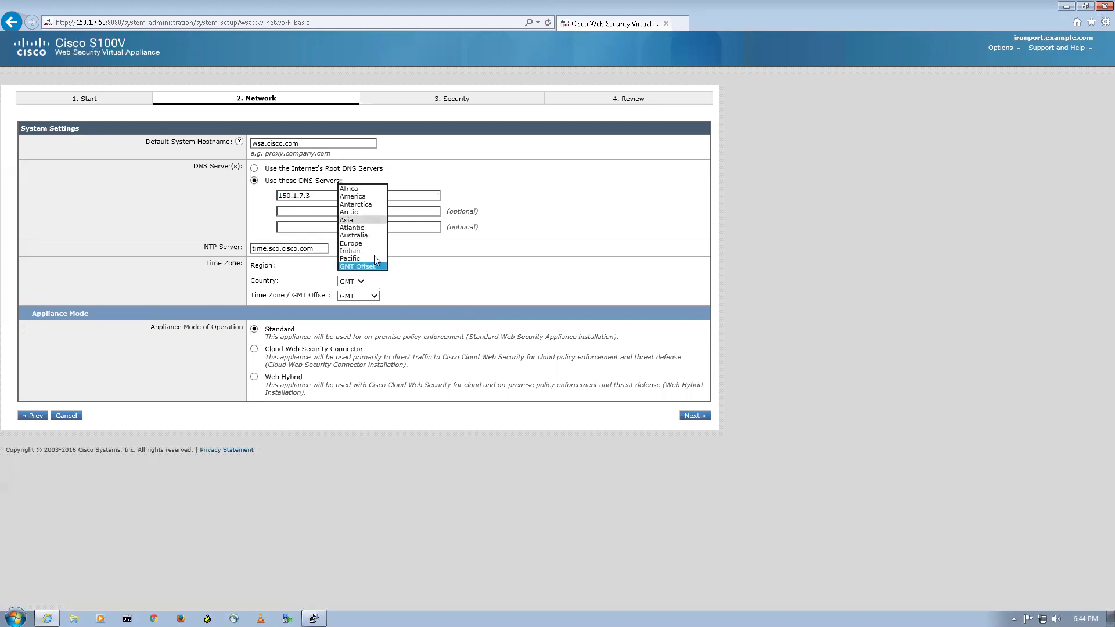
{"action": "left_click", "coordinate": [351, 220]}
{"action": "left_click", "coordinate": [415, 283]}
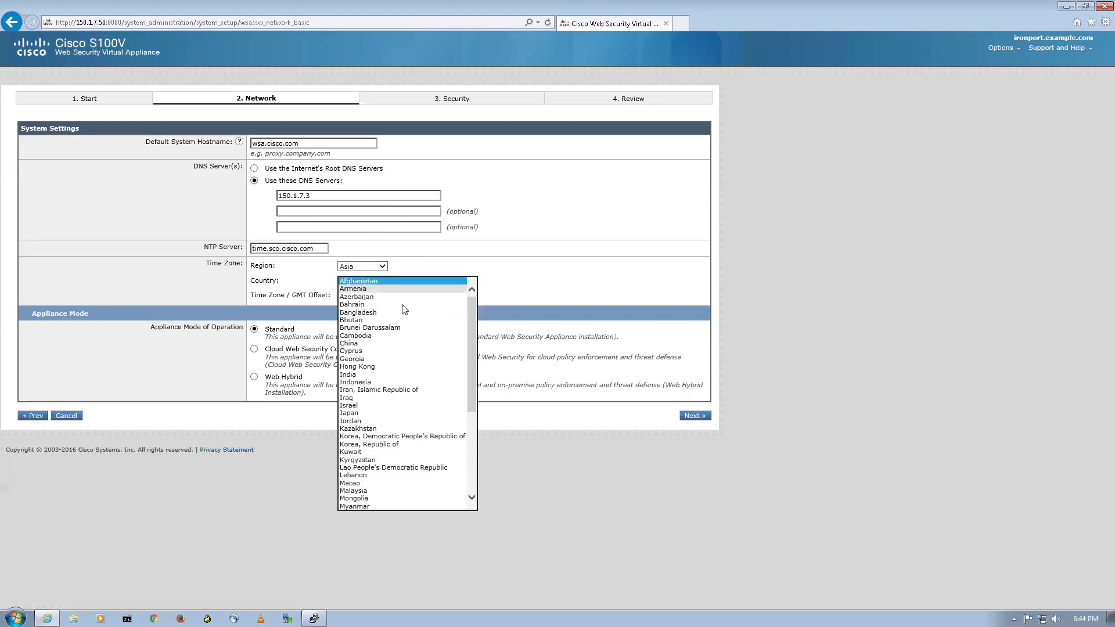
{"action": "left_click", "coordinate": [366, 375]}
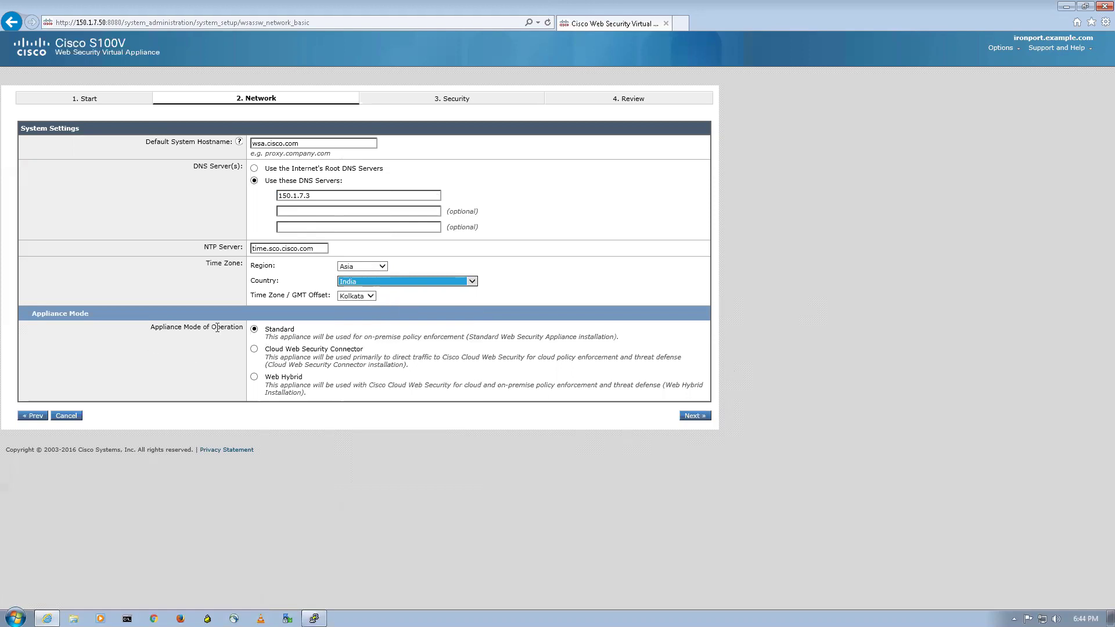
{"action": "left_click", "coordinate": [701, 416]}
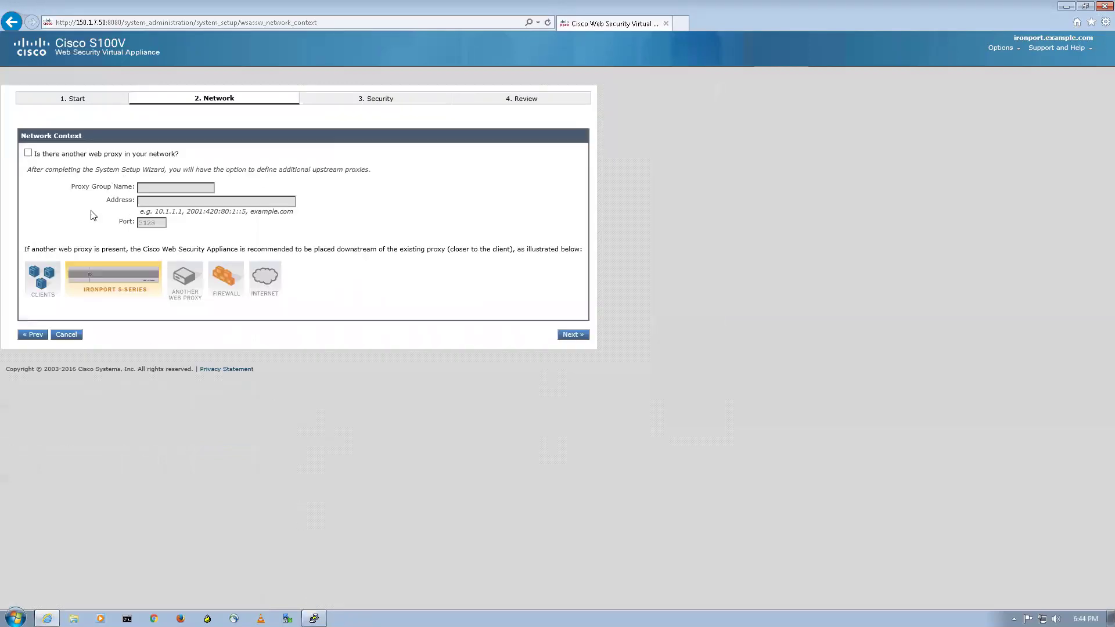
Accept no upstream proxy, M1 at 150.1.7.50/24, Duplex TAP wiring, and gateway 150.1.7.10
{"action": "triple_click", "coordinate": [55, 137]}
{"action": "left_click", "coordinate": [301, 149]}
{"action": "left_click", "coordinate": [575, 335]}
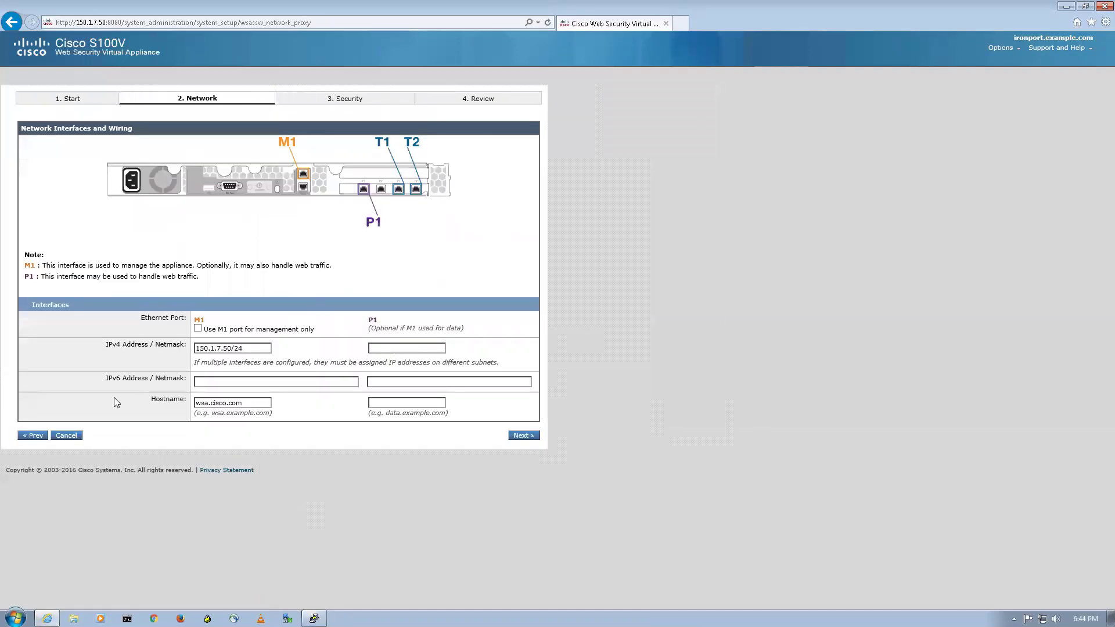
{"action": "left_click", "coordinate": [532, 441]}
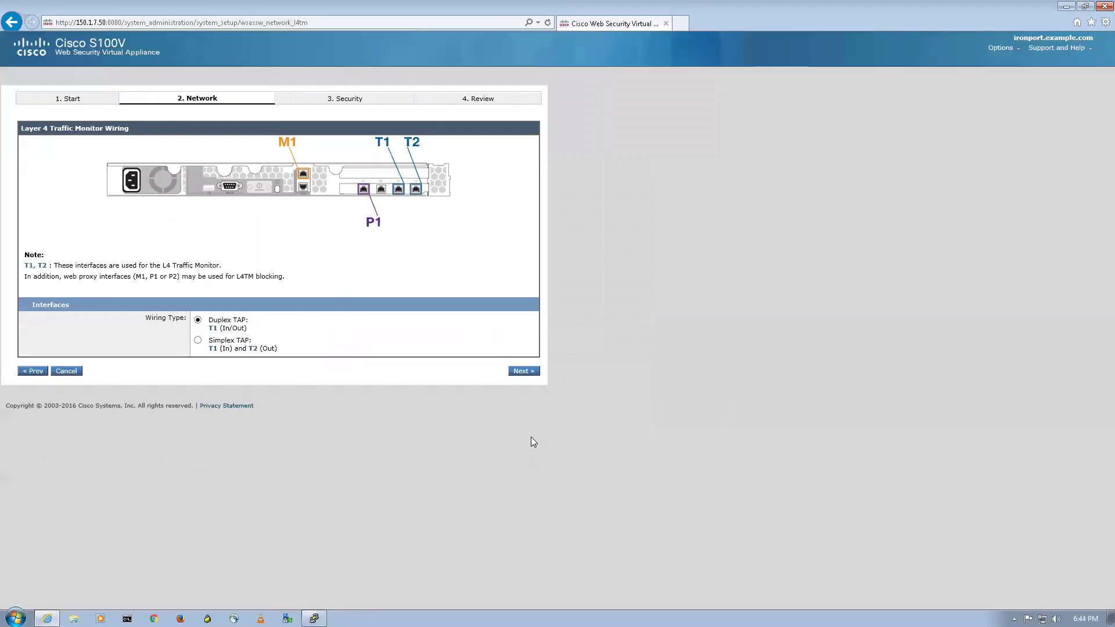
{"action": "left_click", "coordinate": [513, 373]}
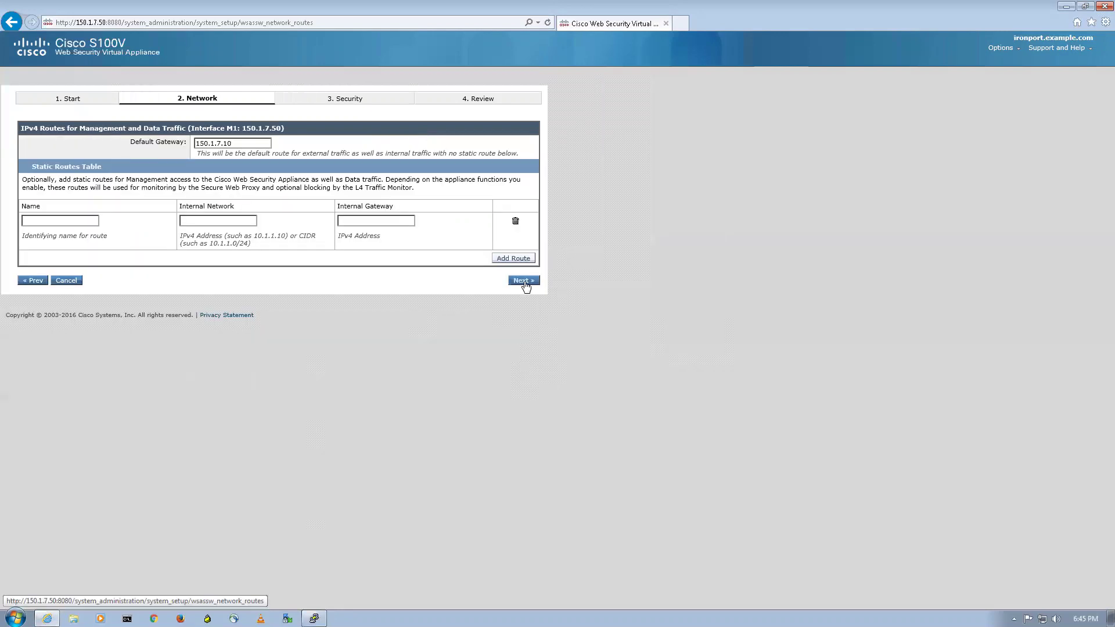
{"action": "left_click", "coordinate": [523, 280]}
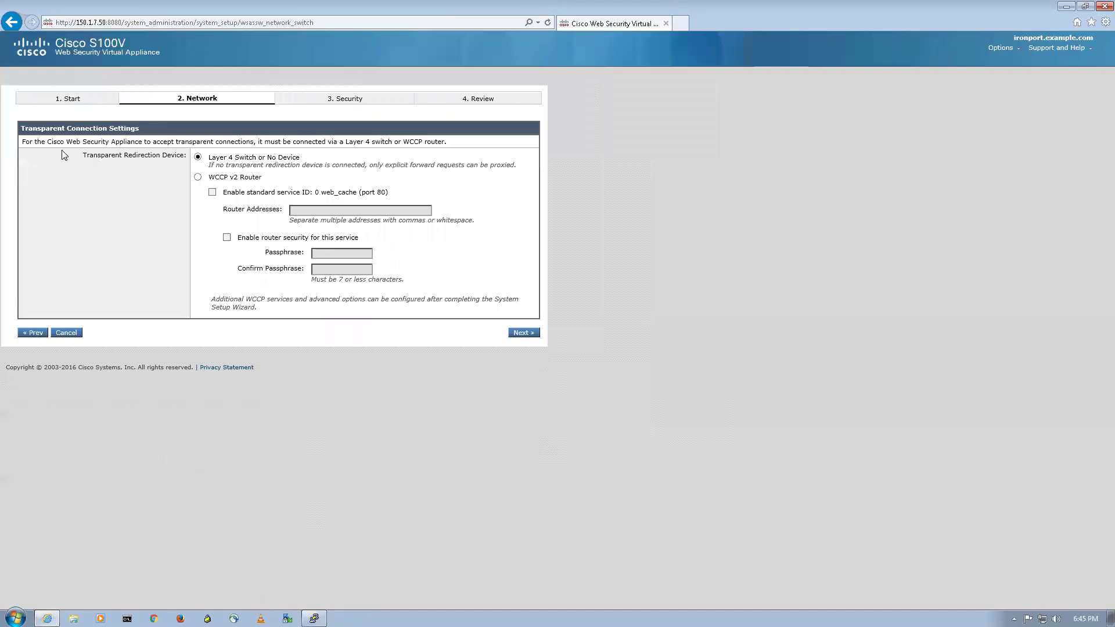
{"action": "left_click_drag", "start_coordinate": [62, 153], "coordinate": [110, 162]}
{"action": "left_click", "coordinate": [146, 184]}
{"action": "left_click_drag", "start_coordinate": [214, 160], "coordinate": [267, 159]}
{"action": "left_click", "coordinate": [287, 169]}
{"action": "left_click_drag", "start_coordinate": [181, 175], "coordinate": [243, 199]}
{"action": "left_click", "coordinate": [182, 202]}
{"action": "left_click_drag", "start_coordinate": [277, 194], "coordinate": [209, 177]}
{"action": "left_click", "coordinate": [200, 157]}
Accept the transparent connection settings and enter a custom administrator passphrase
{"action": "left_click", "coordinate": [524, 333]}
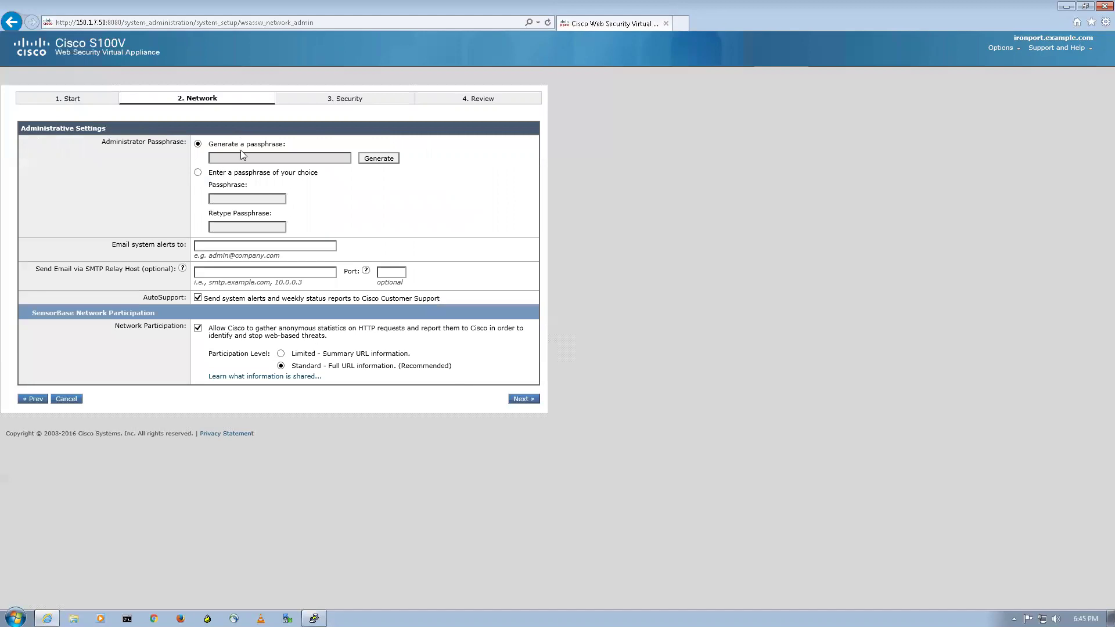
{"action": "left_click", "coordinate": [213, 178]}
{"action": "left_click", "coordinate": [241, 198]}
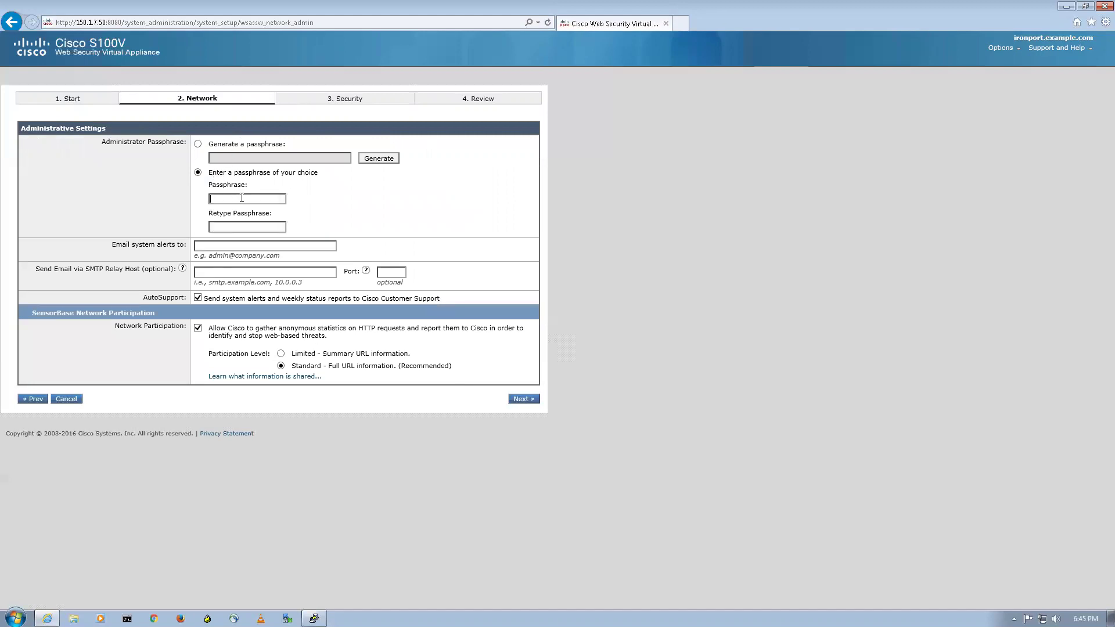
{"action": "type", "text": "Cisco12C"}
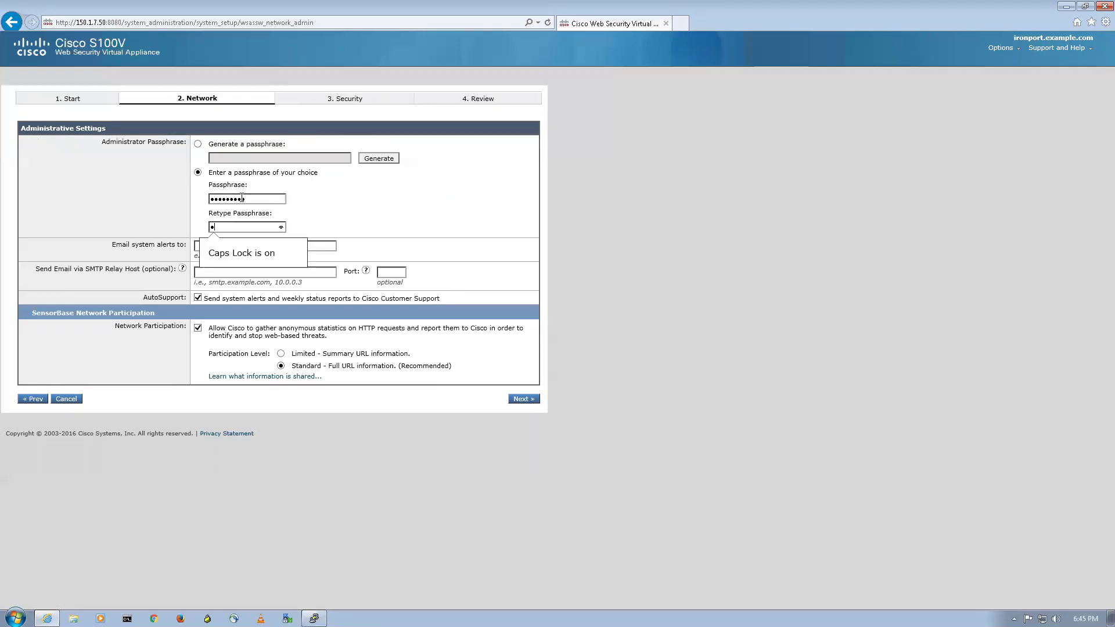
{"action": "type", "text": "isco"}
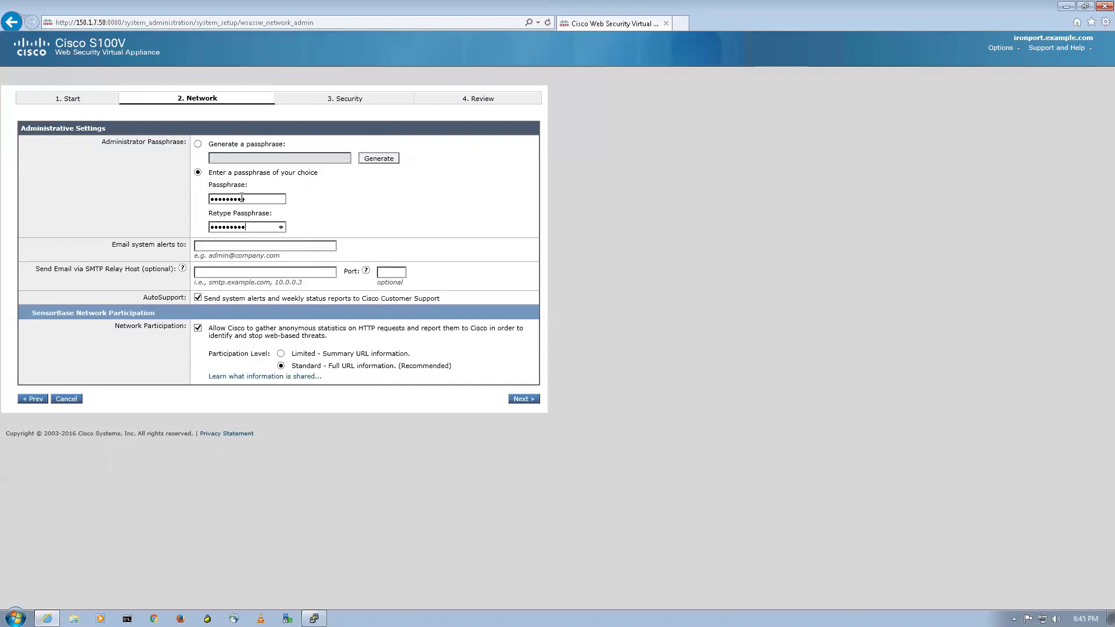
Enter the alert e-mail address for system alerts, correcting typos along the way
{"action": "left_click", "coordinate": [236, 246]}
Submit the administrative settings with the SMTP relay host field left empty
{"action": "key", "text": "ctrl+a"}
{"action": "key", "text": "ctrl+c"}
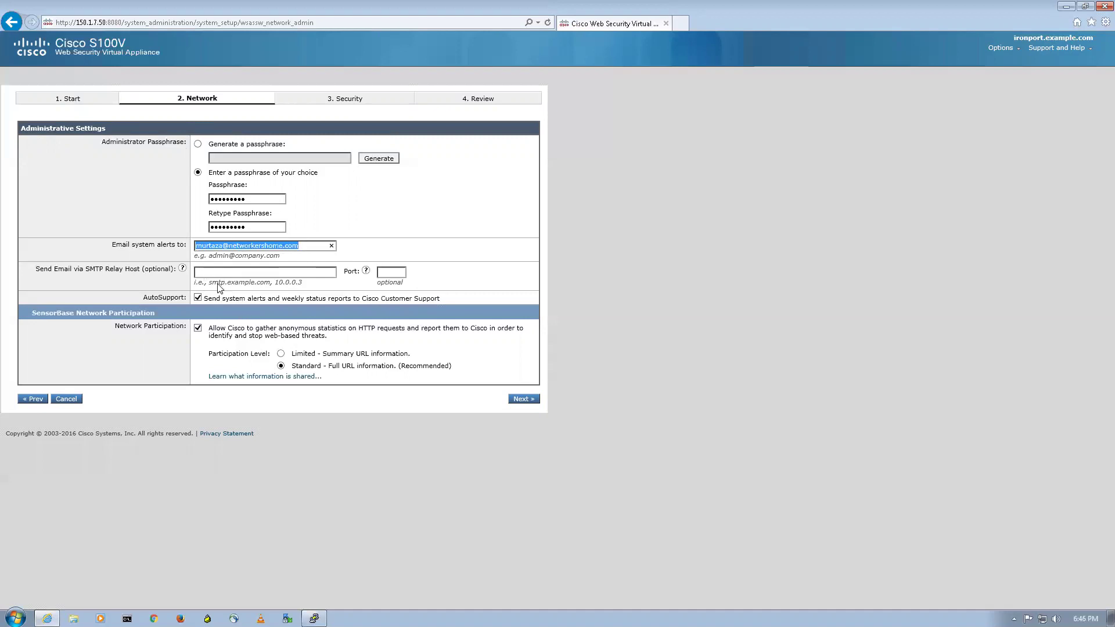
{"action": "left_click", "coordinate": [228, 273]}
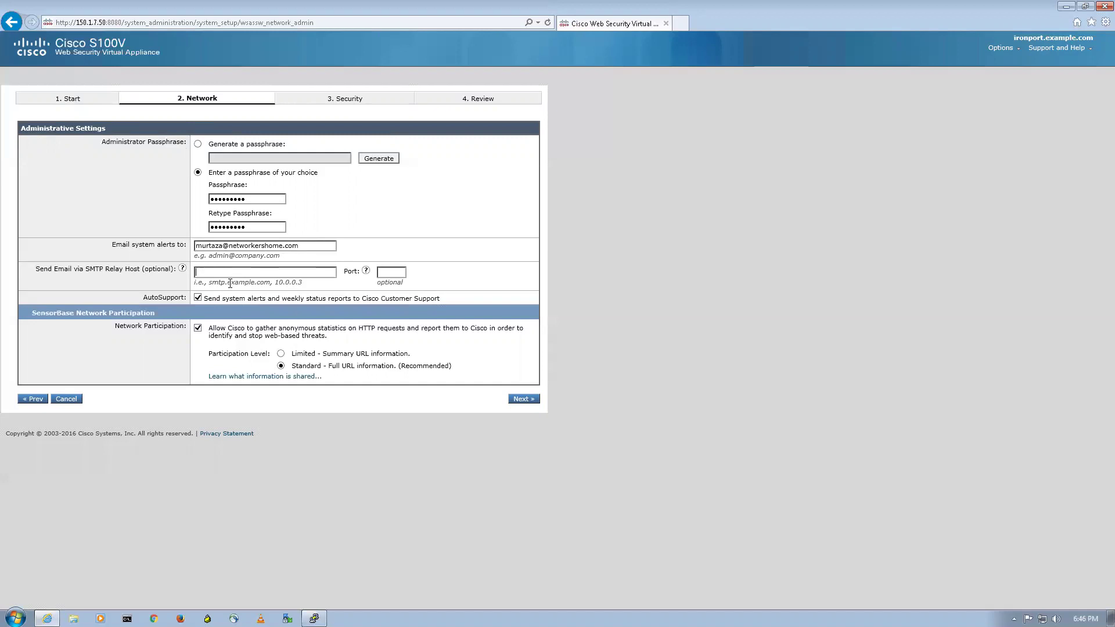
{"action": "key", "text": "ctrl+v"}
{"action": "left_click", "coordinate": [291, 322]}
{"action": "left_click", "coordinate": [524, 398]}
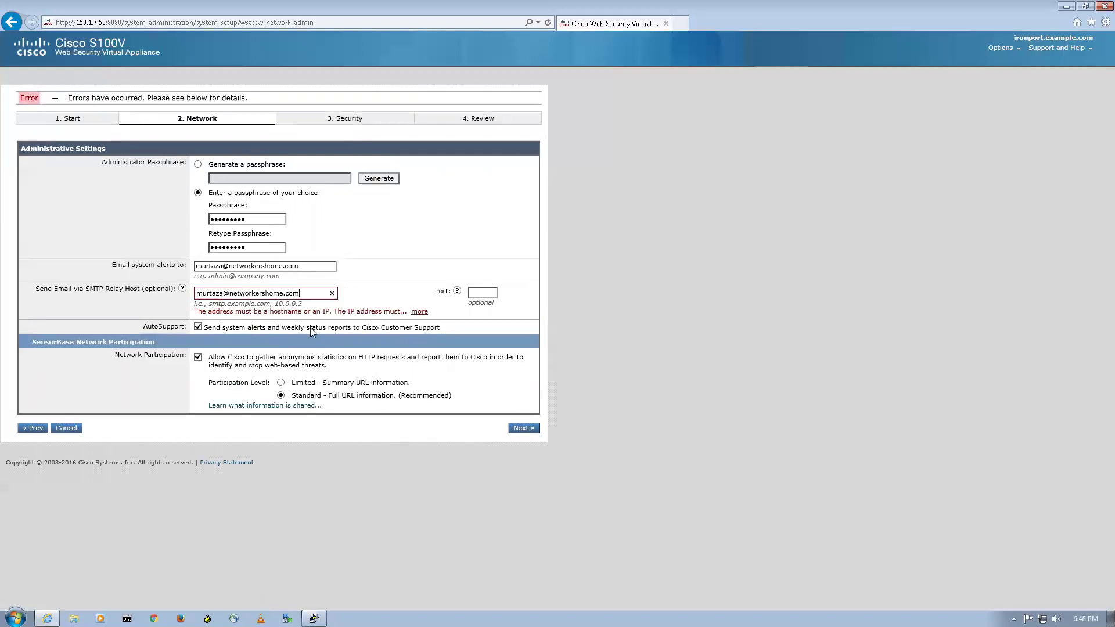
{"action": "left_click", "coordinate": [331, 292]}
{"action": "left_click", "coordinate": [522, 428]}
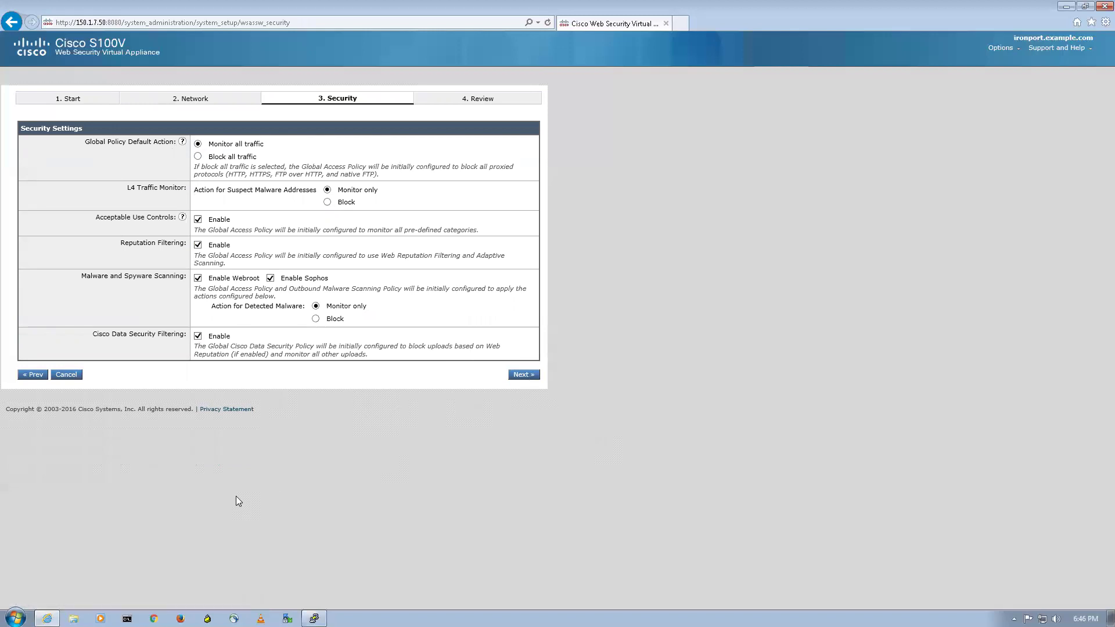
Accept the security settings, review the summary, and install the configuration
{"action": "key", "text": "Return"}
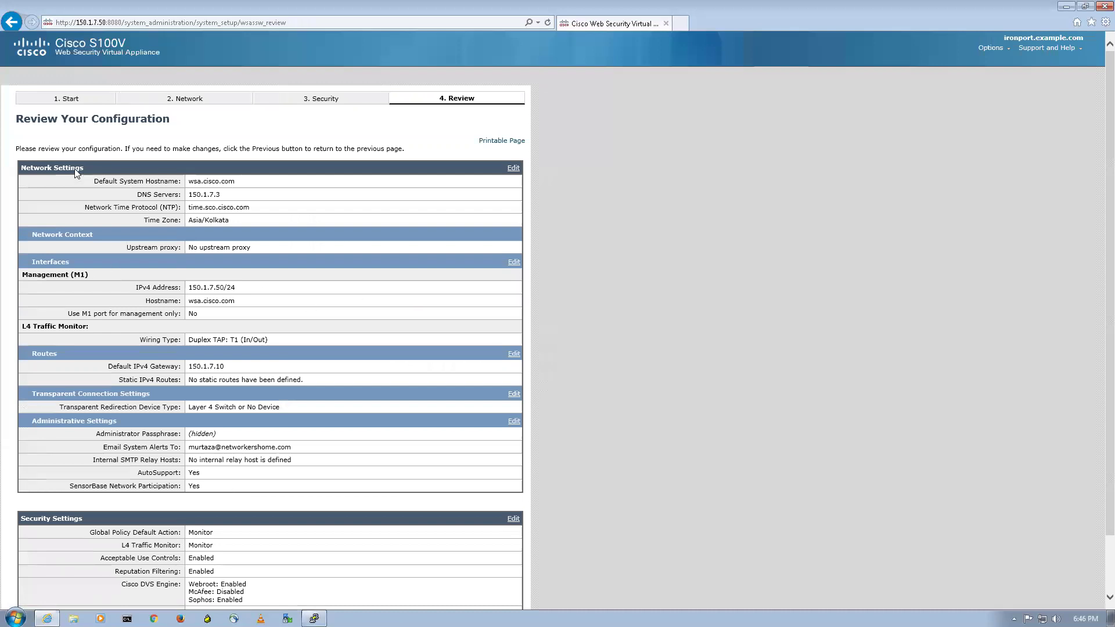
{"action": "scroll", "coordinate": [54, 160], "scroll_direction": "down", "scroll_amount": 2}
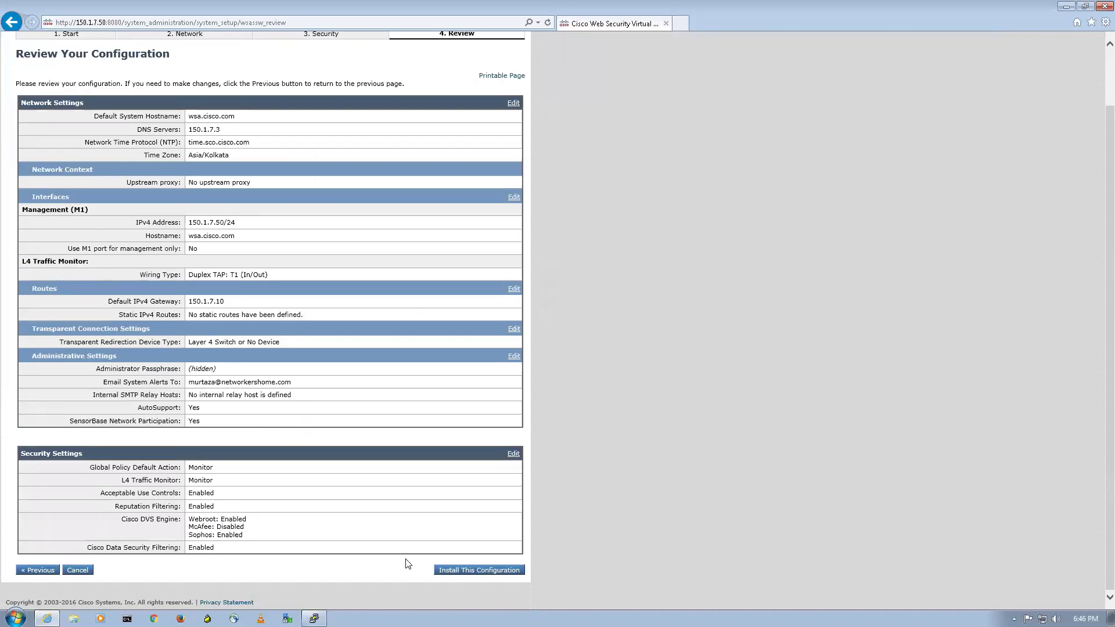
{"action": "left_click", "coordinate": [477, 570]}
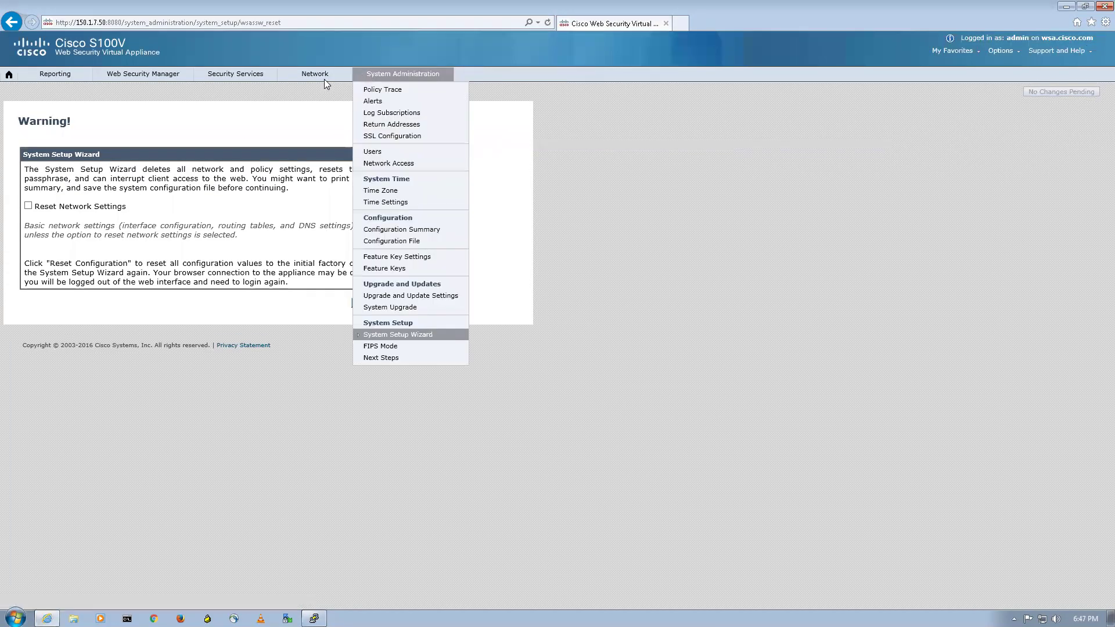
Check the Network Routes and Interfaces pages, then minimize the browser to the desktop
{"action": "mouse_move", "coordinate": [315, 74]}
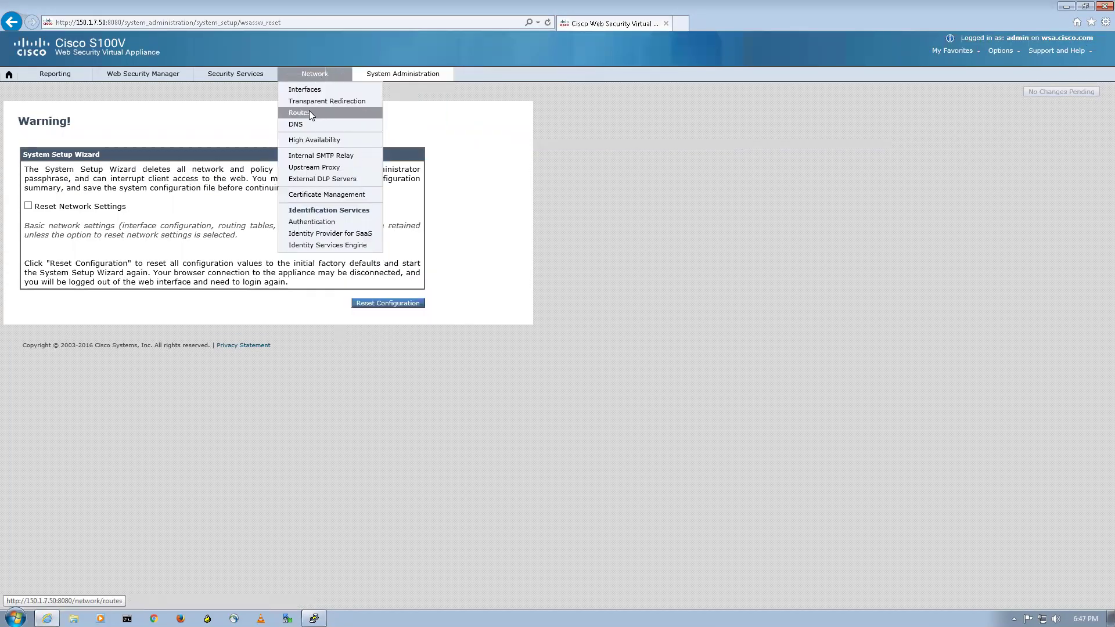
{"action": "left_click", "coordinate": [309, 112]}
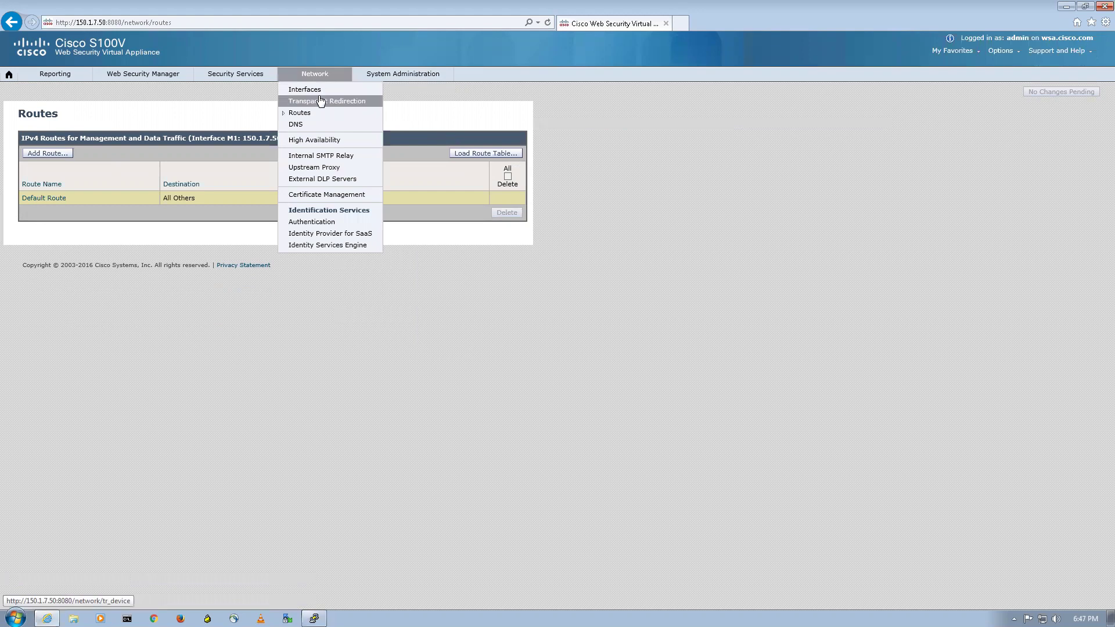
{"action": "left_click", "coordinate": [316, 87]}
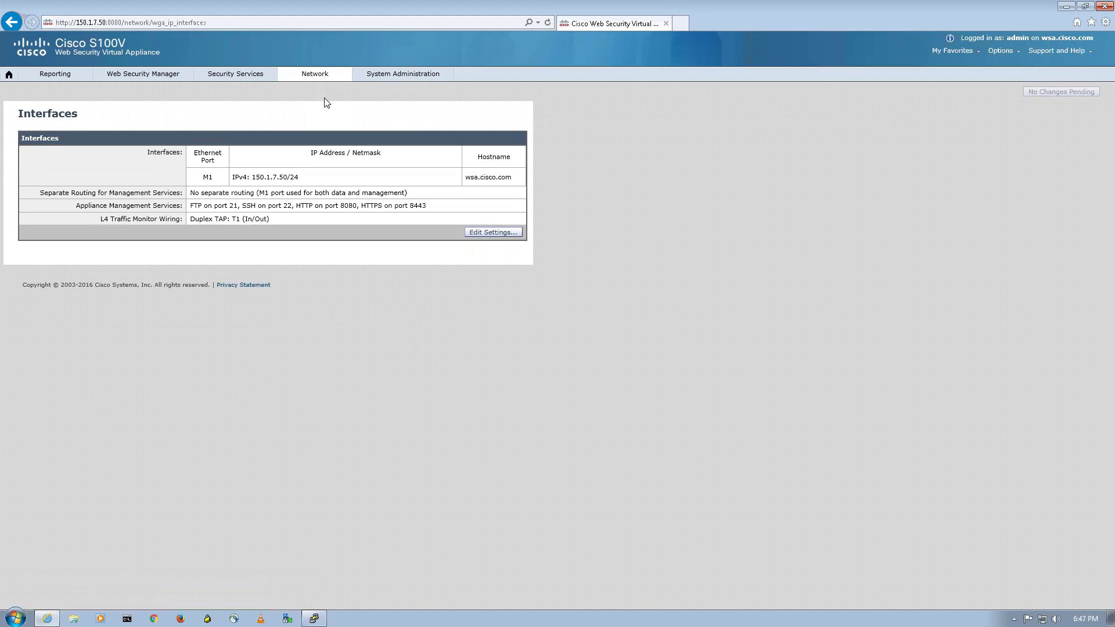
{"action": "left_click", "coordinate": [403, 74]}
{"action": "left_click", "coordinate": [1065, 6]}
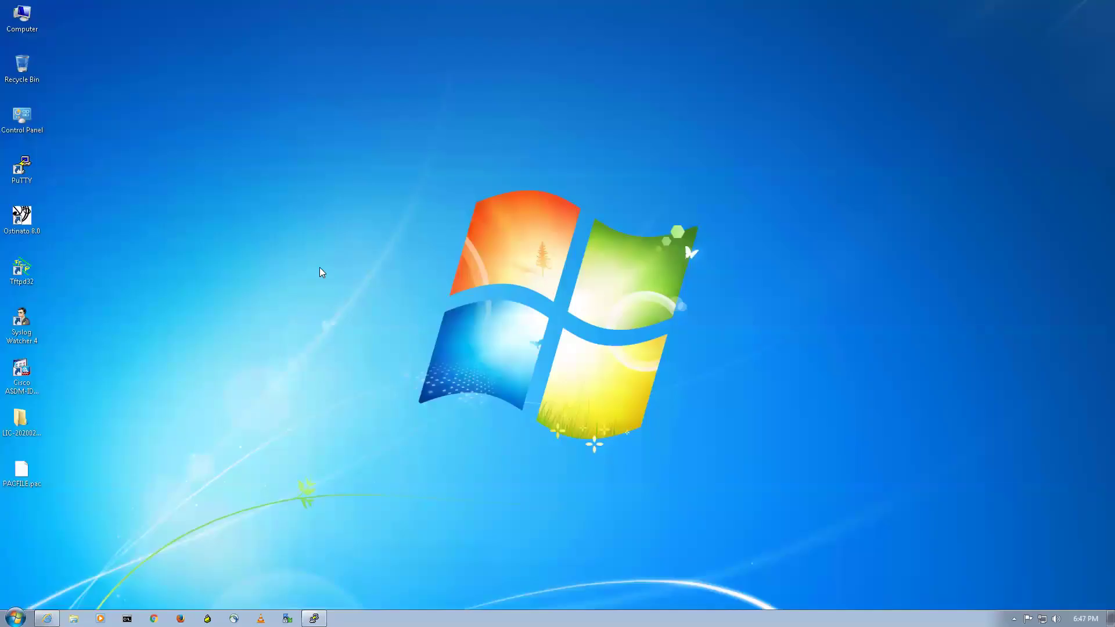